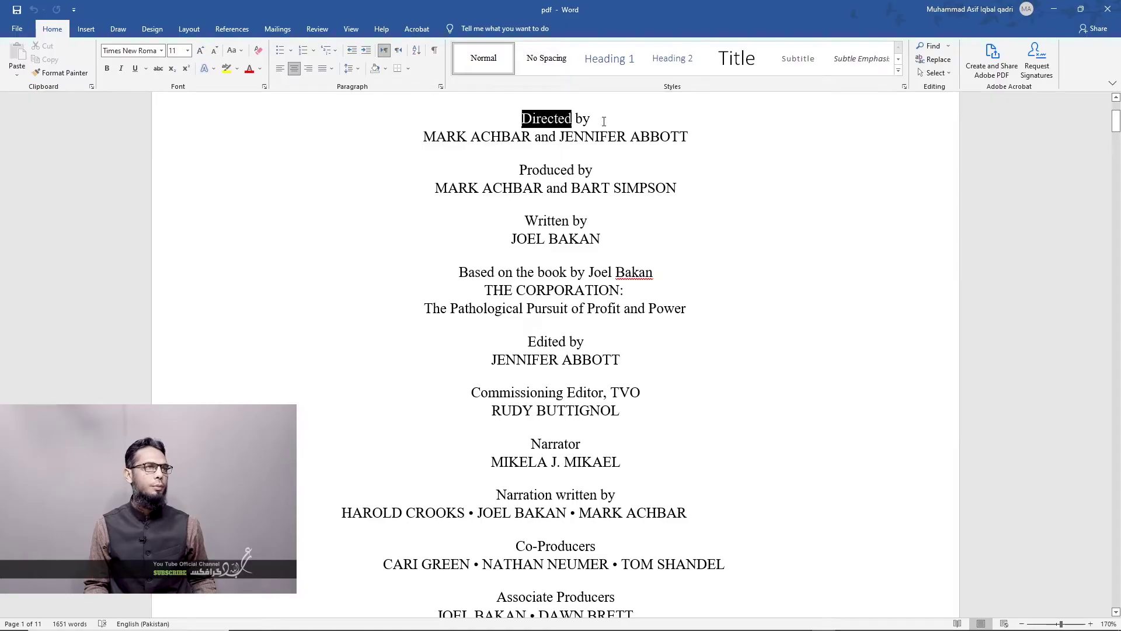
# - Copy the Word credits from 'Directed by' through the Narration names and switch to Premiere Pro
pyautogui.moveTo(603, 121); pyautogui.dragTo(656, 522)
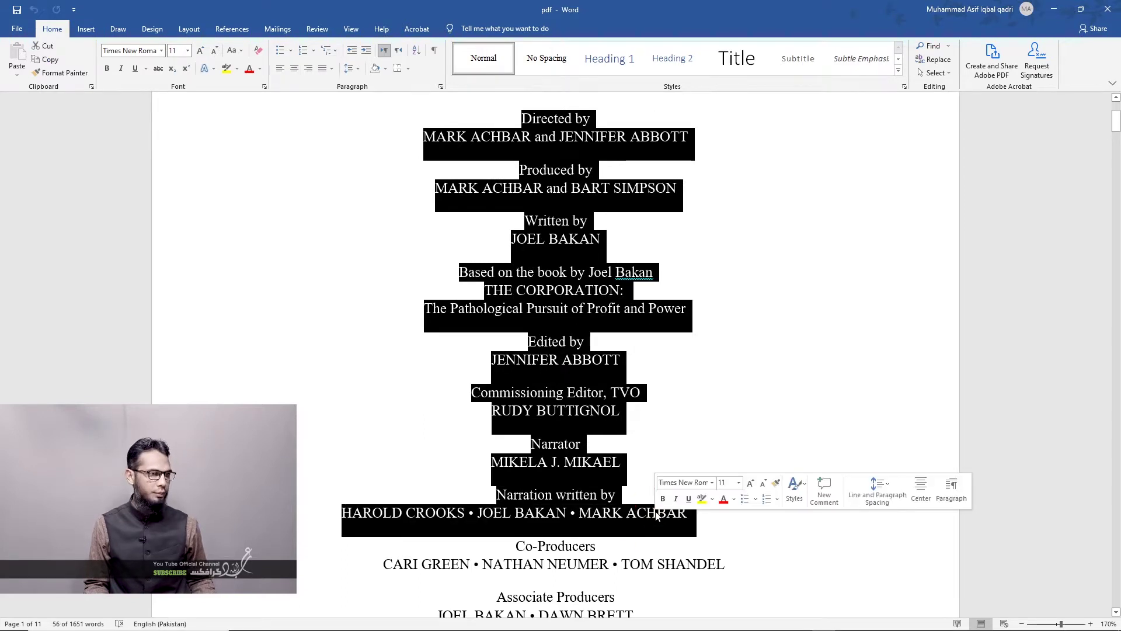
pyautogui.hotkey('ctrl', 'c')
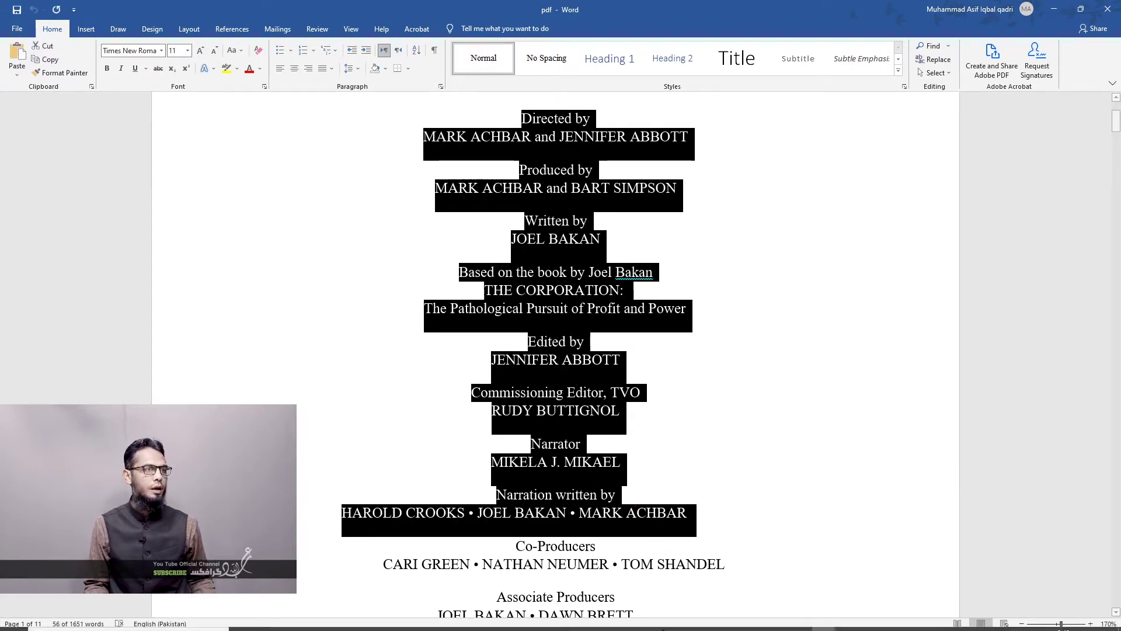
pyautogui.click(801, 621)
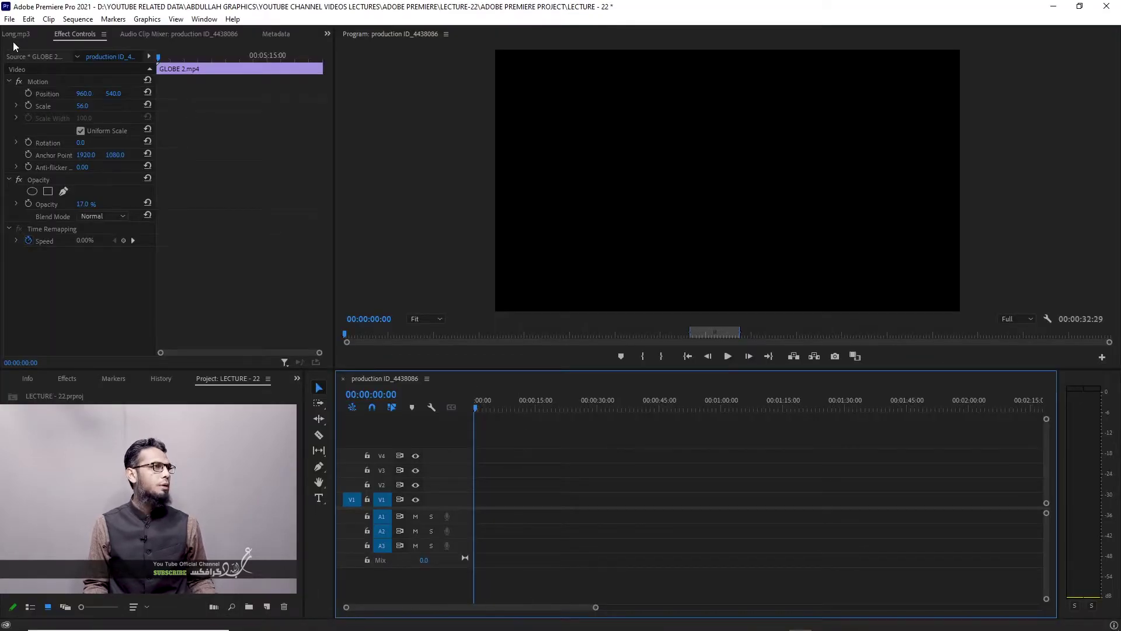
# - Create a new legacy title named ROLLINGTEXT from the File > New menu
pyautogui.click(9, 20)
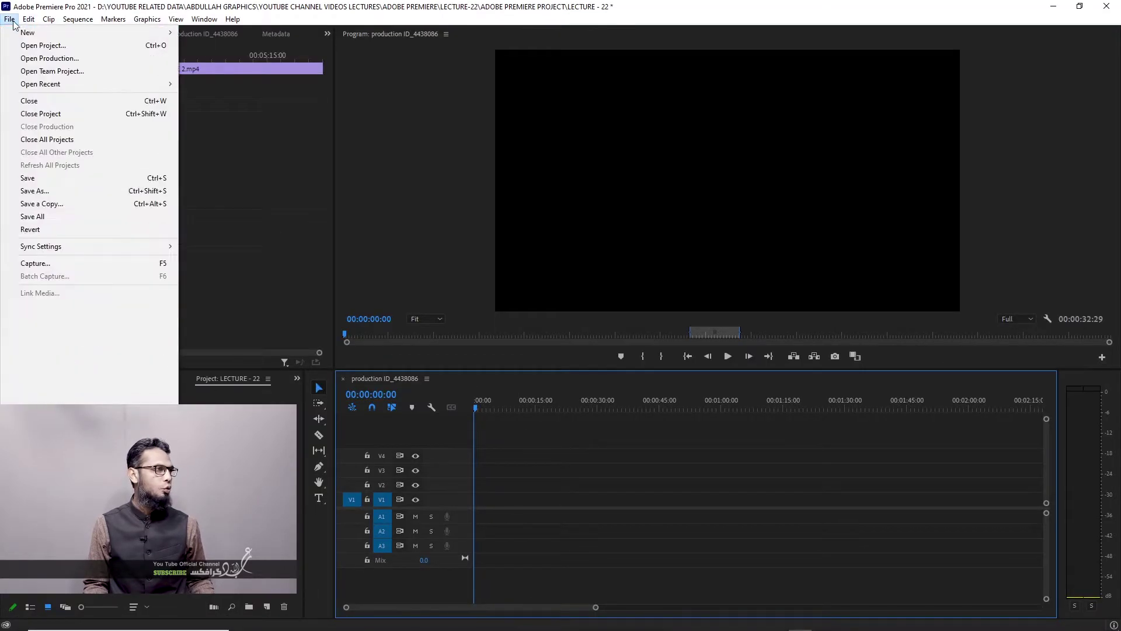
pyautogui.moveTo(21, 36)
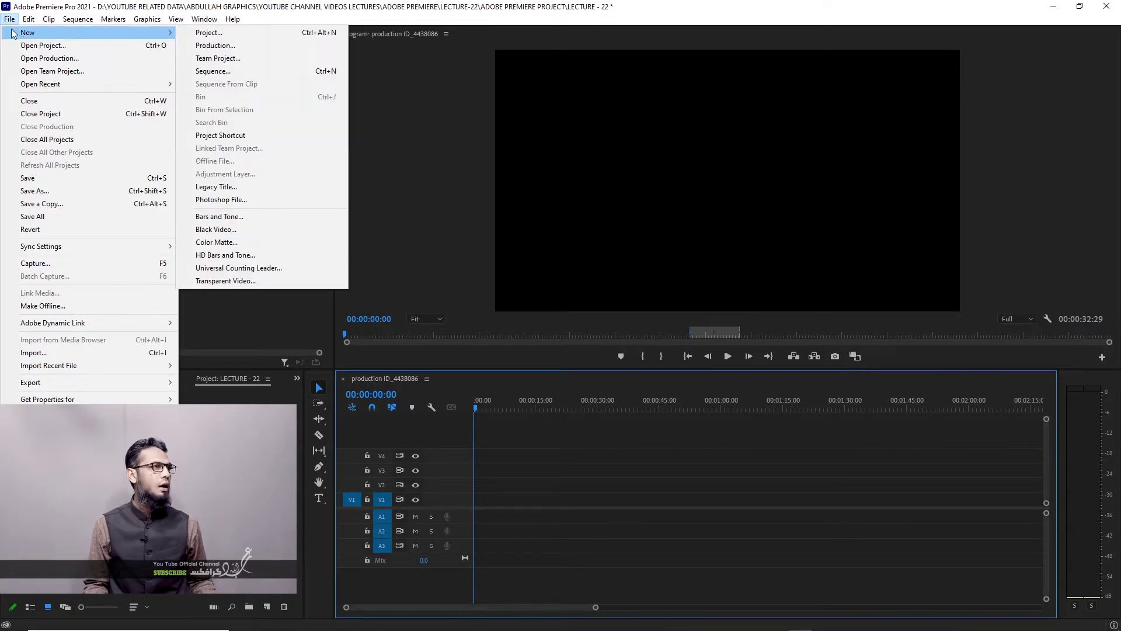
pyautogui.moveTo(140, 36)
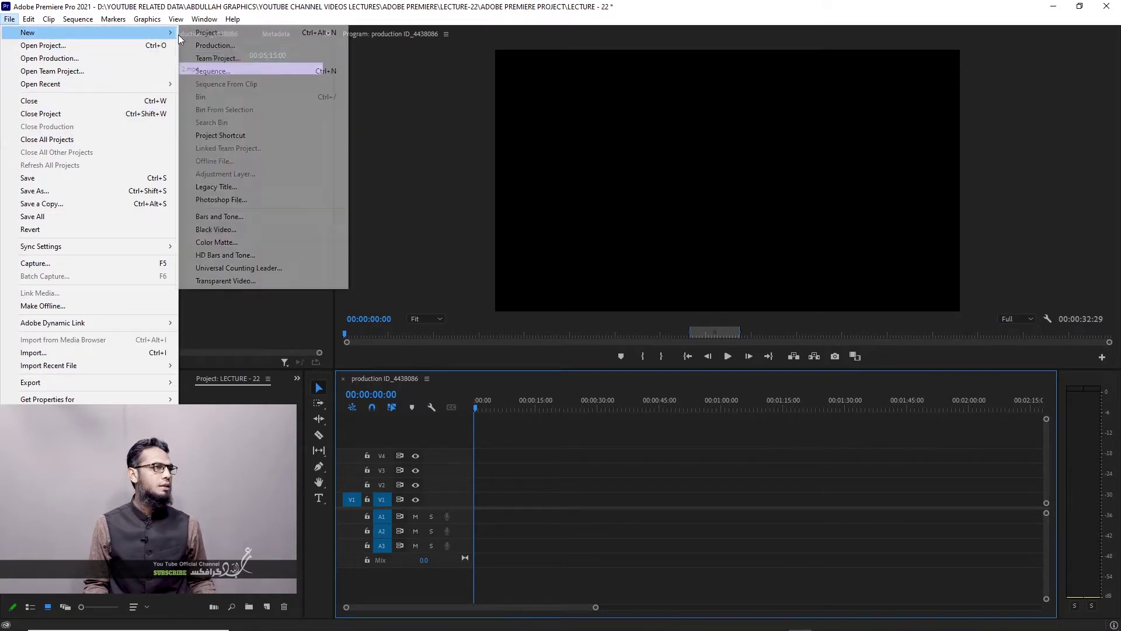
pyautogui.click(244, 188)
pyautogui.write('ROLLING')
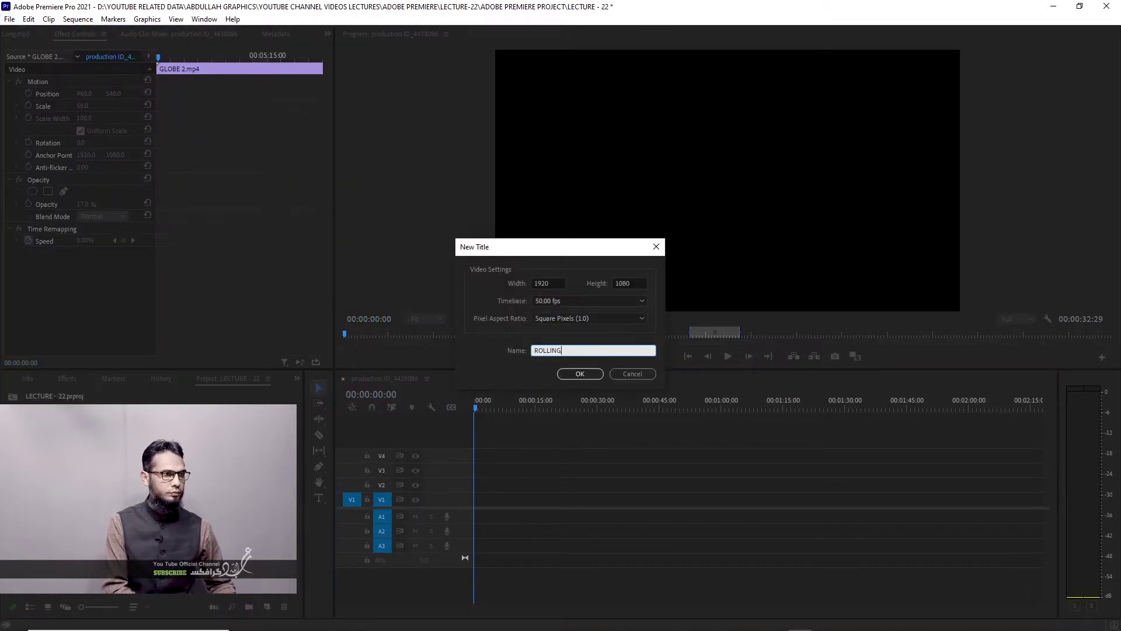
pyautogui.write('TE')
pyautogui.write('T')
pyautogui.press('Return')
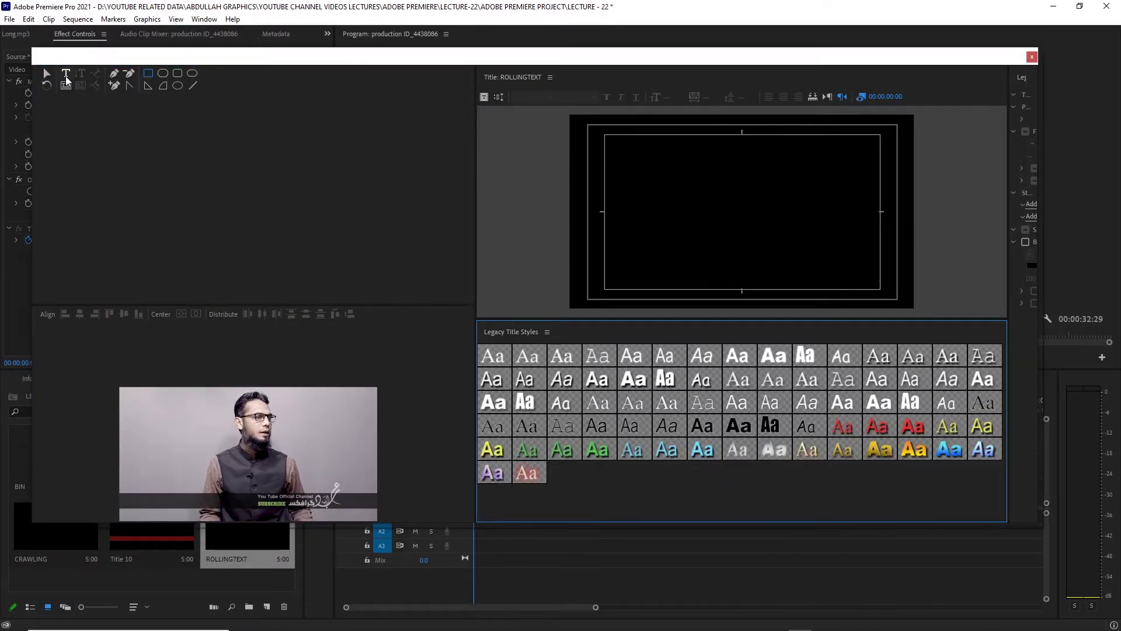
# - Paste the credits into ROLLINGTEXT, centre the block vertically and centre-align every line
pyautogui.click(66, 76)
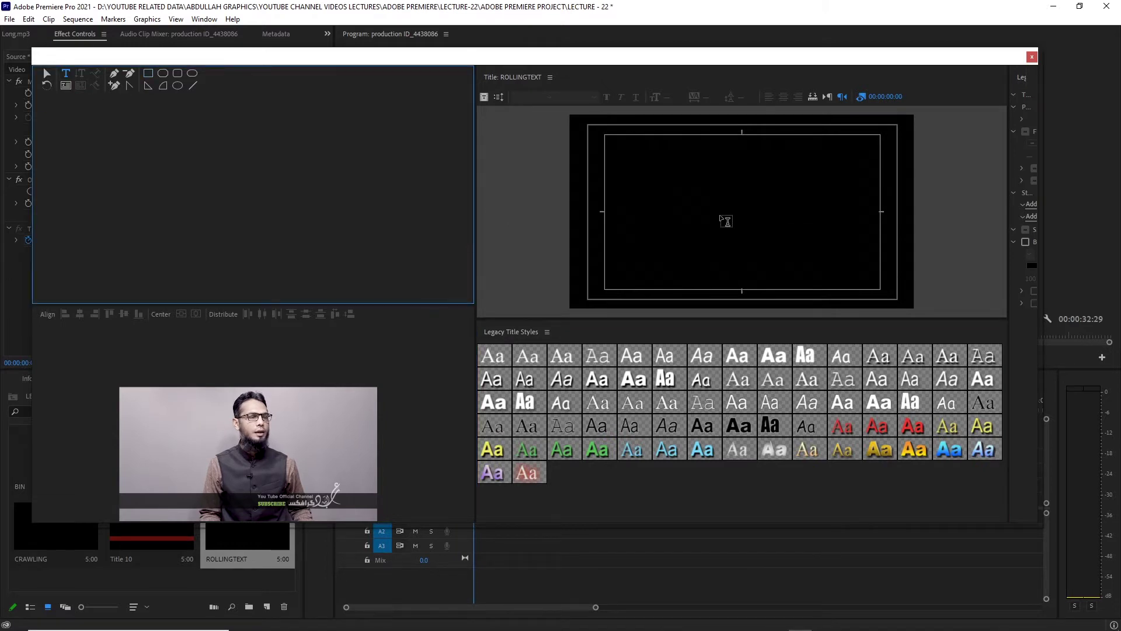
pyautogui.click(710, 188)
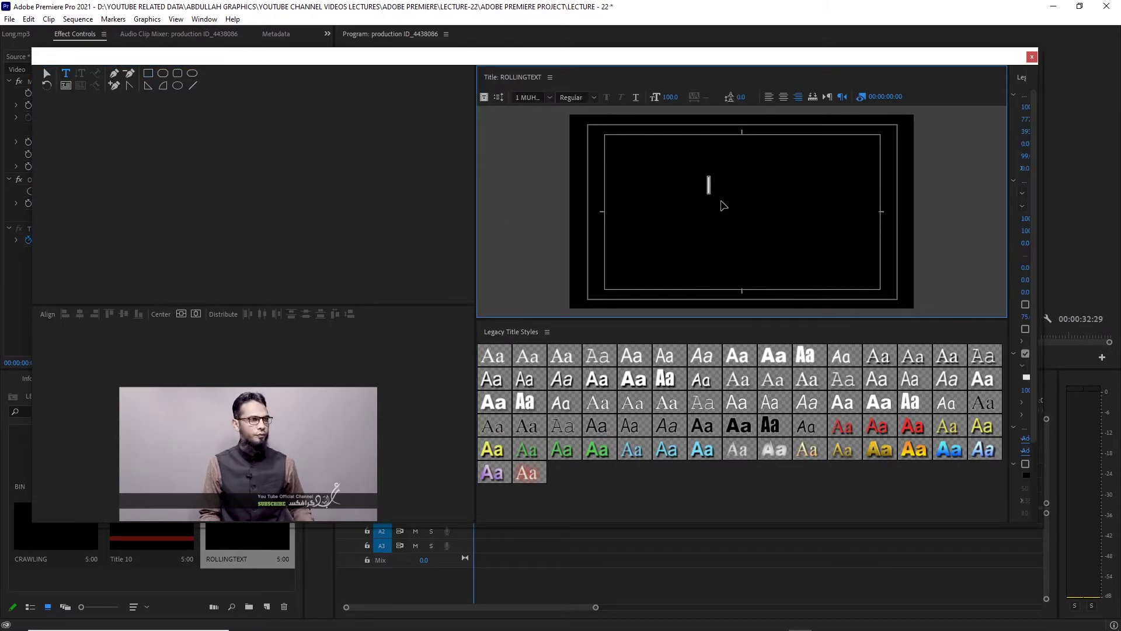
pyautogui.hotkey('ctrl', 'v')
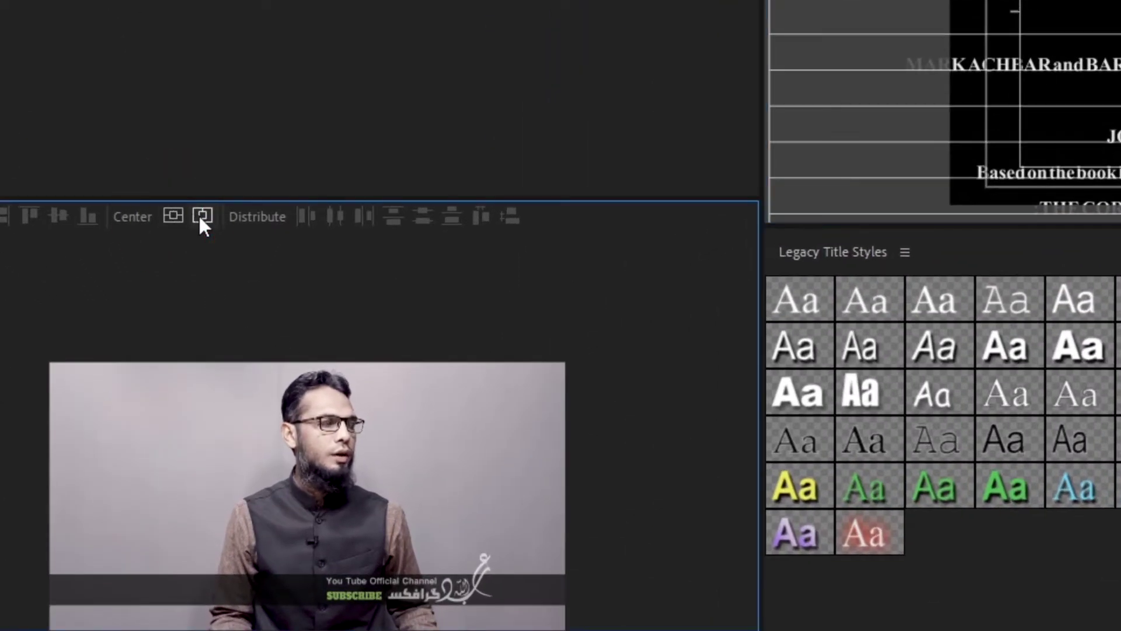
pyautogui.click(201, 217)
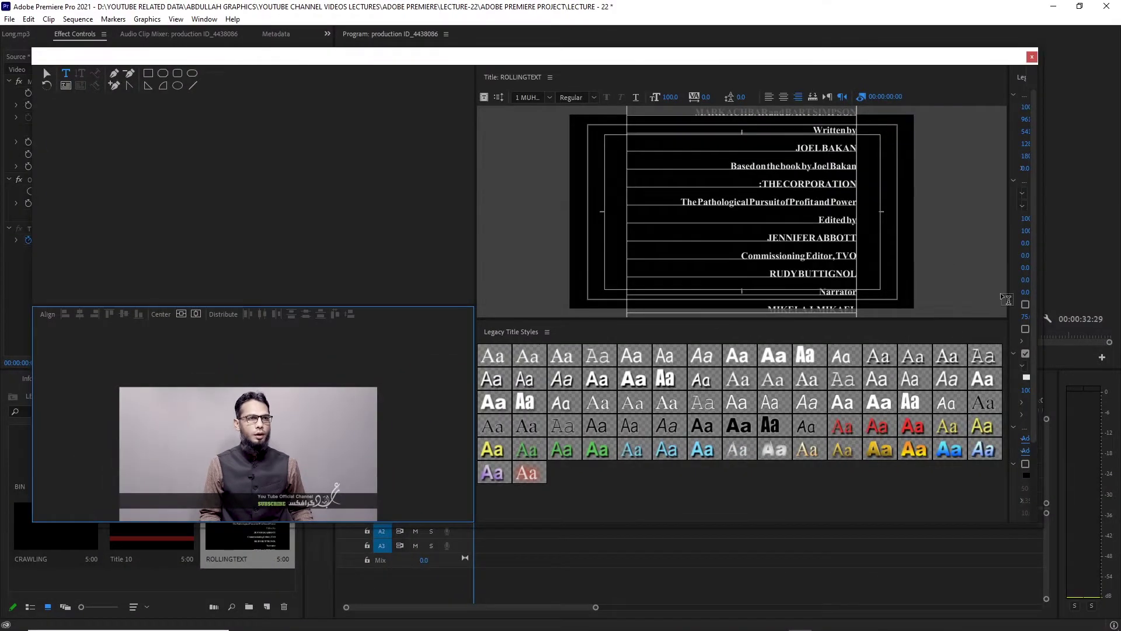
pyautogui.moveTo(1007, 275)
pyautogui.mouseDown()
pyautogui.moveTo(805, 305)
pyautogui.moveTo(809, 316)
pyautogui.mouseUp()
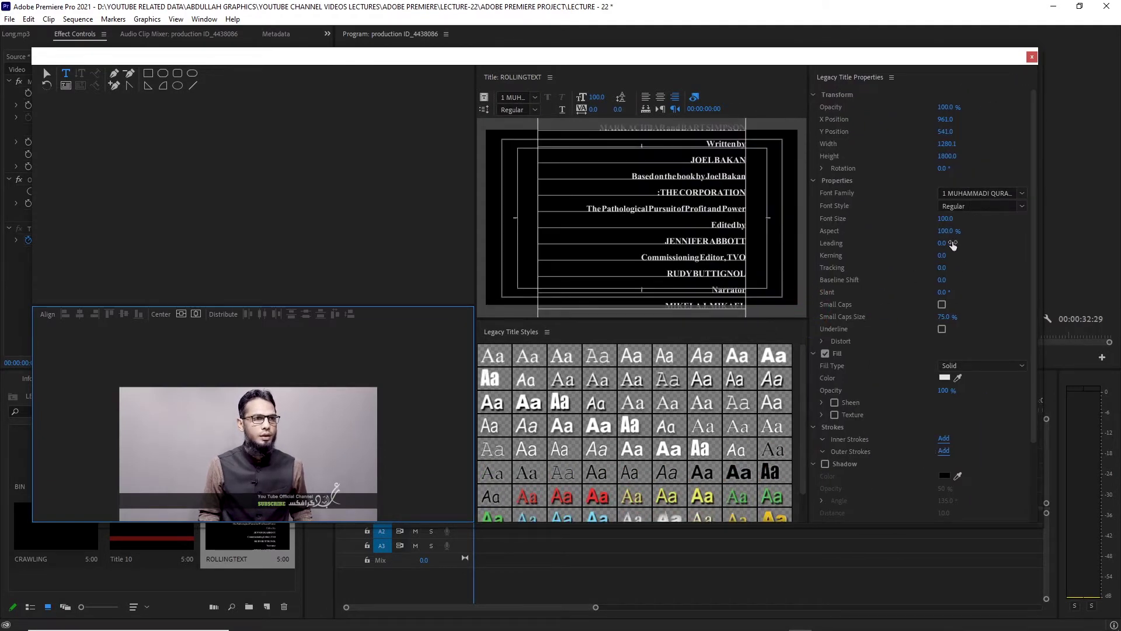
pyautogui.scroll(-5, 1029, 275)
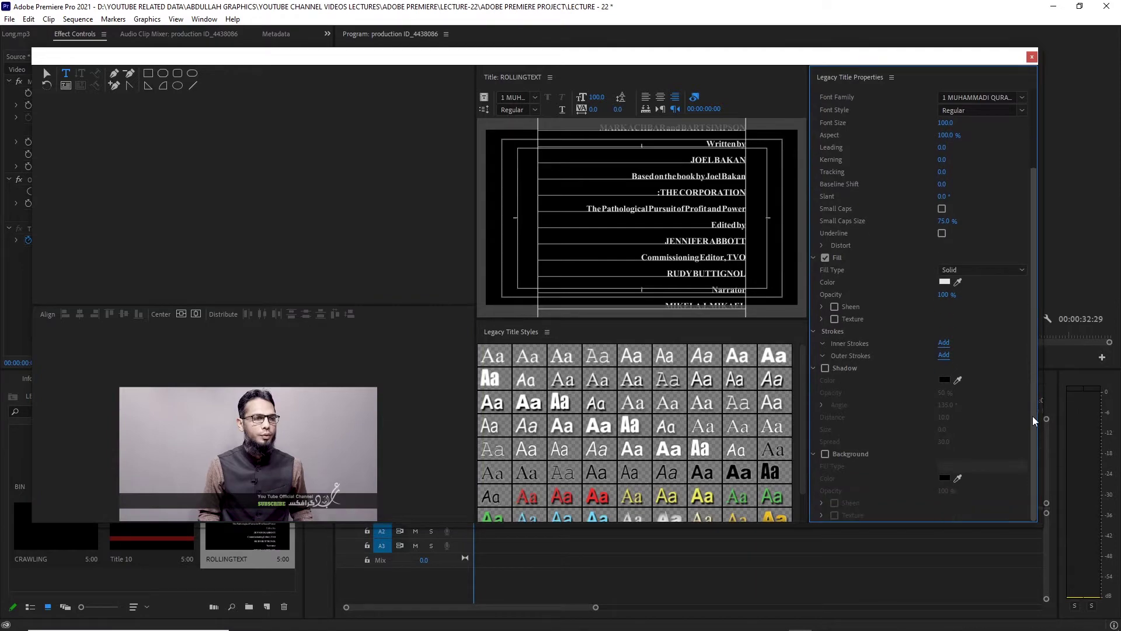
pyautogui.scroll(5, 993, 192)
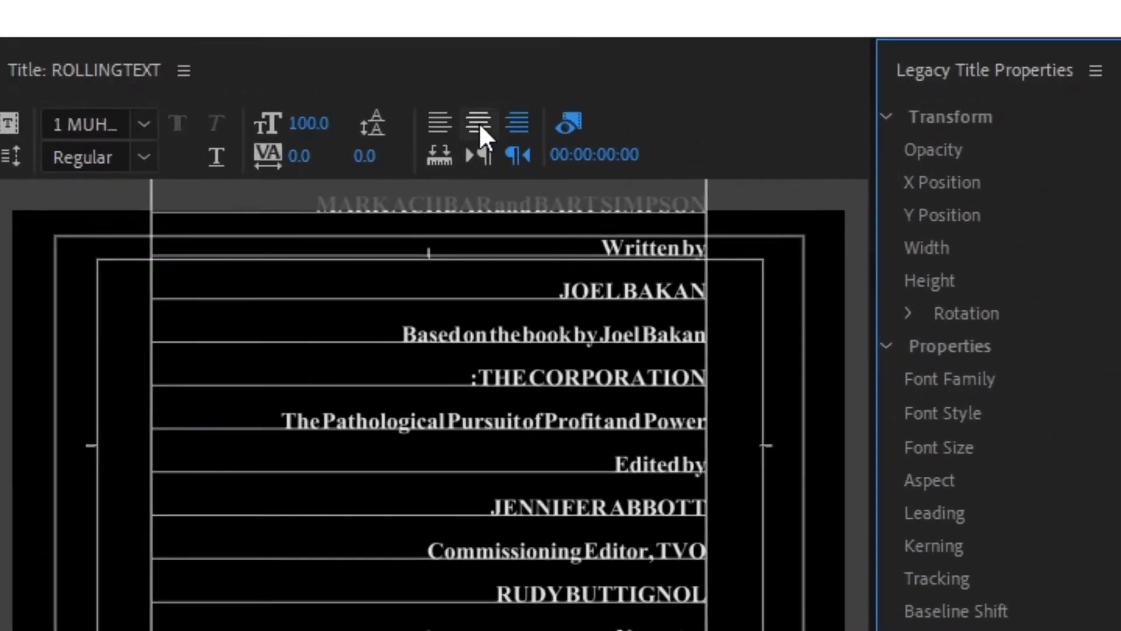
pyautogui.click(480, 123)
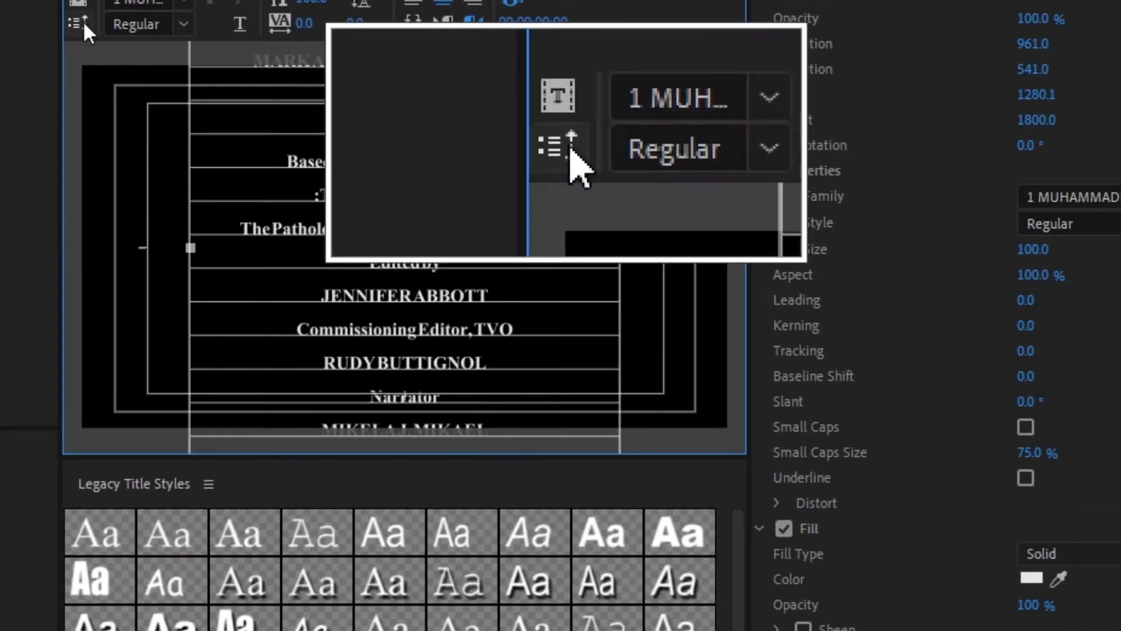
# - Make ROLLINGTEXT a Roll title with Start Off Screen and End Off Screen, then close the titler
pyautogui.click(85, 24)
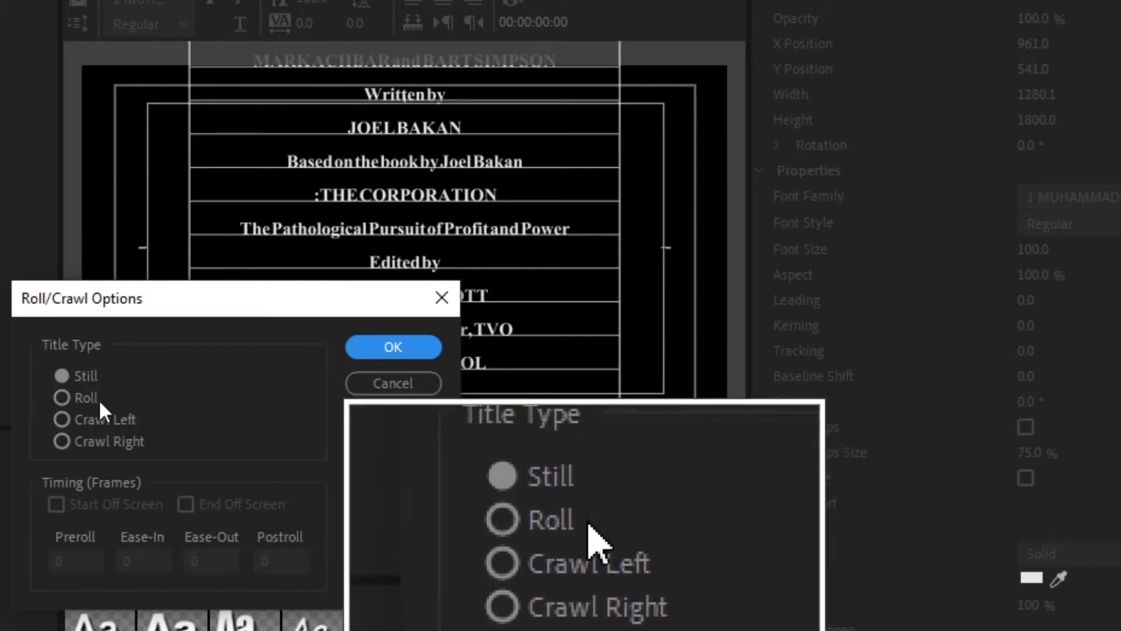
pyautogui.click(89, 398)
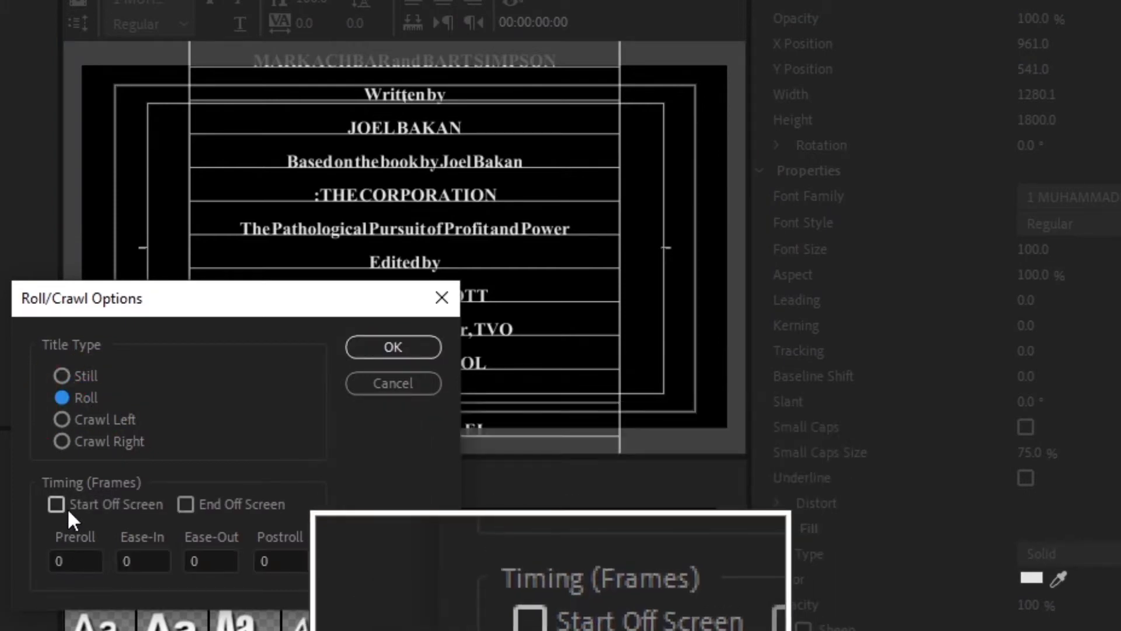
pyautogui.click(67, 507)
pyautogui.click(231, 503)
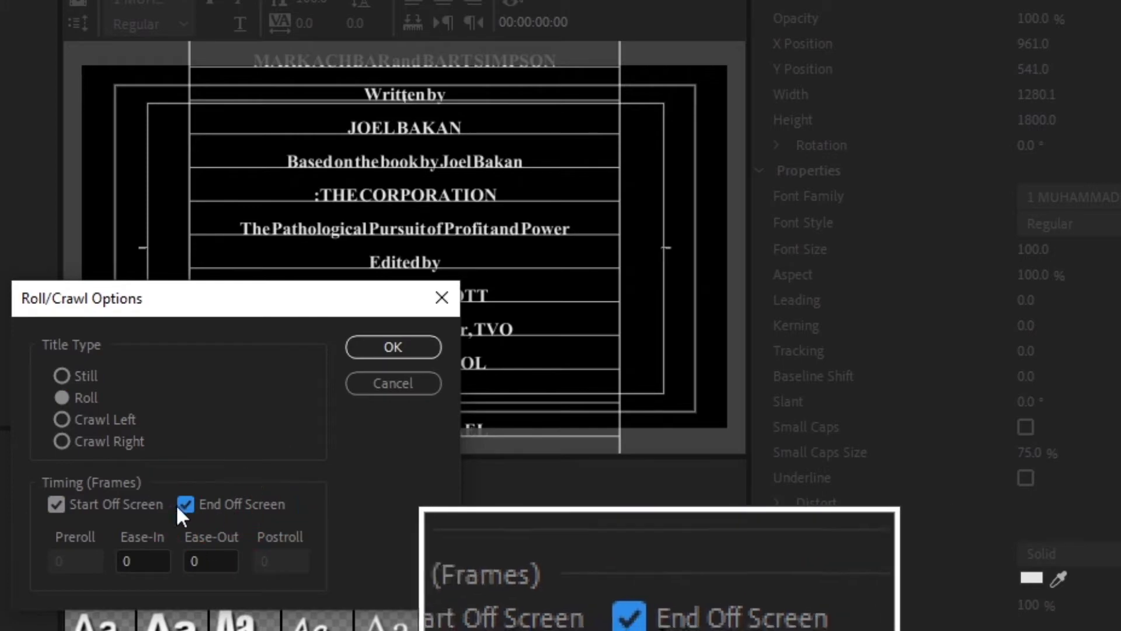
pyautogui.click(412, 349)
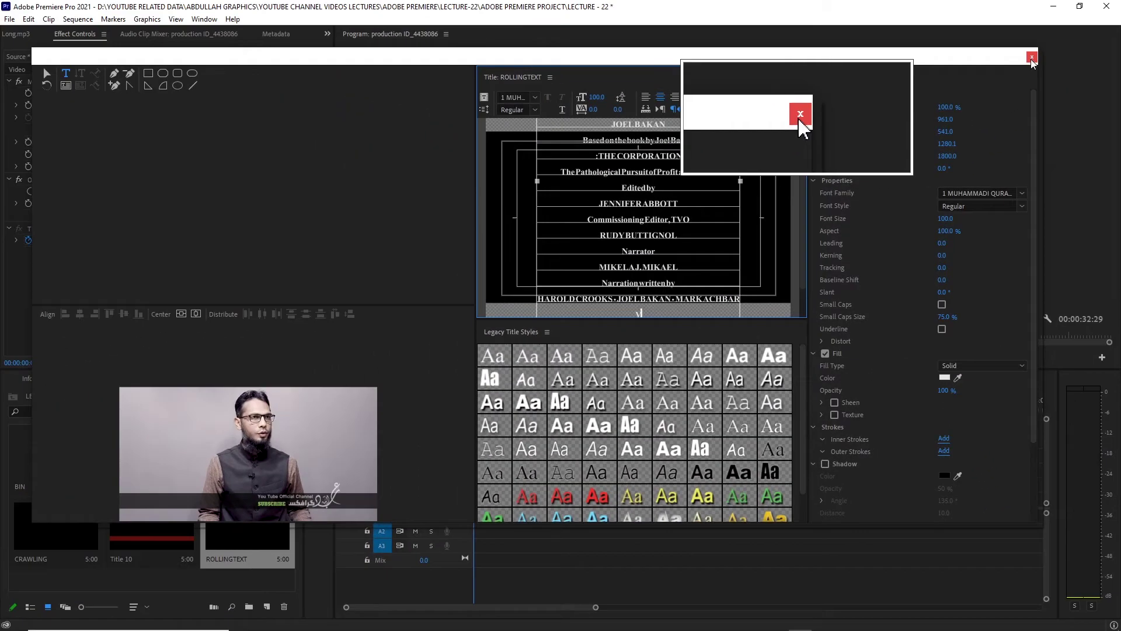
pyautogui.click(1032, 57)
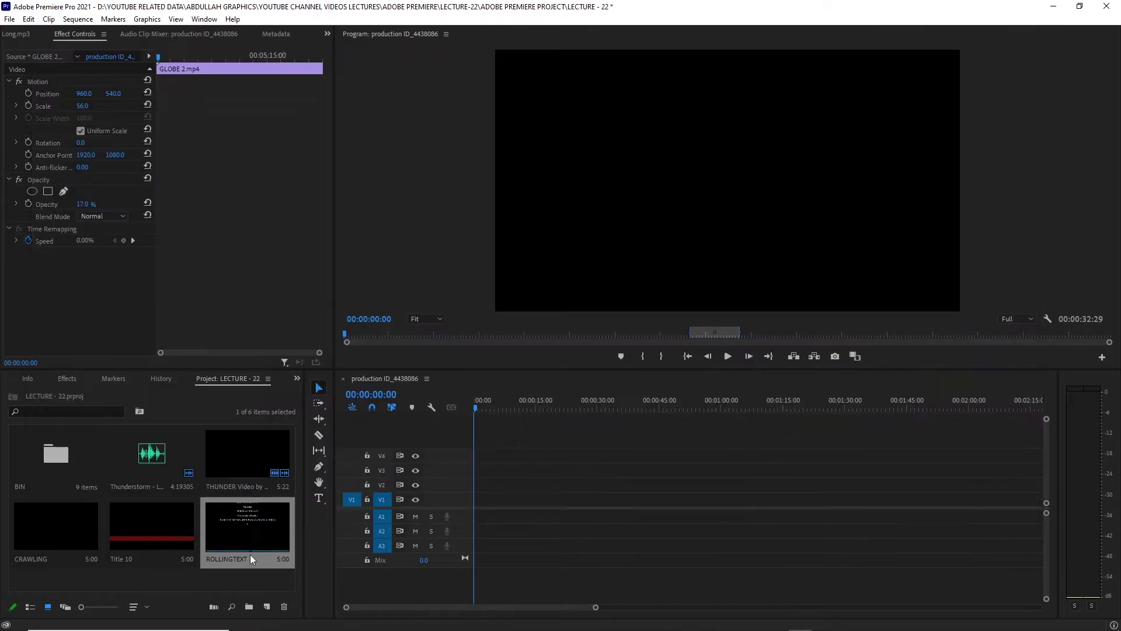
# - Put ROLLINGTEXT at the start of V1, preview the roll, and reopen the title for editing
pyautogui.moveTo(250, 554); pyautogui.dragTo(474, 506)
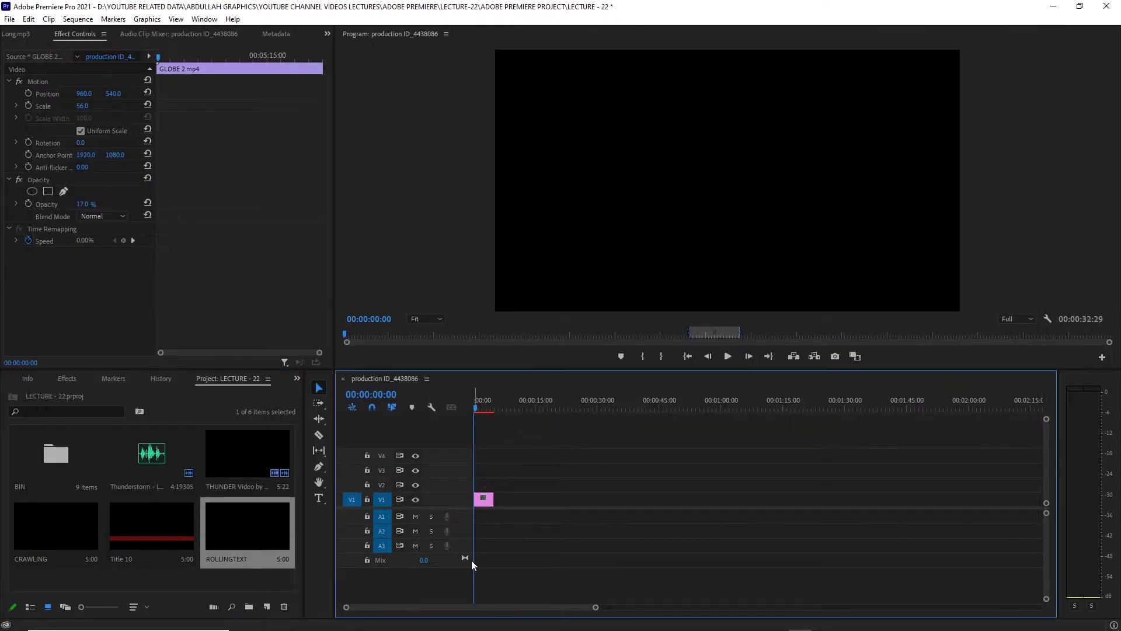
pyautogui.press('space')
pyautogui.press('space')
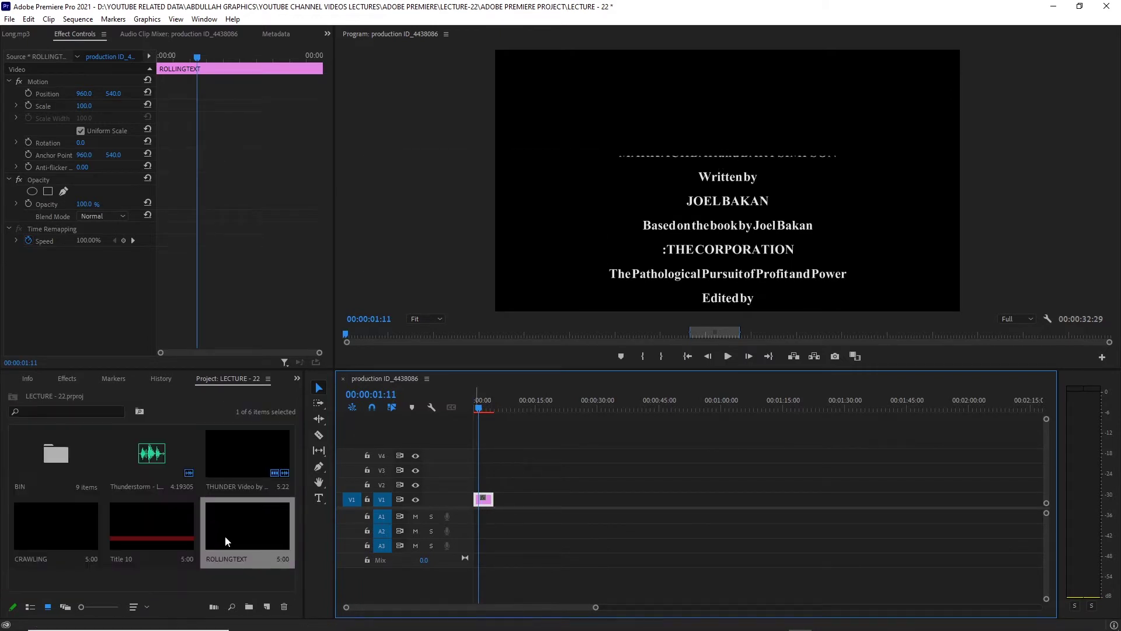
pyautogui.doubleClick(242, 533)
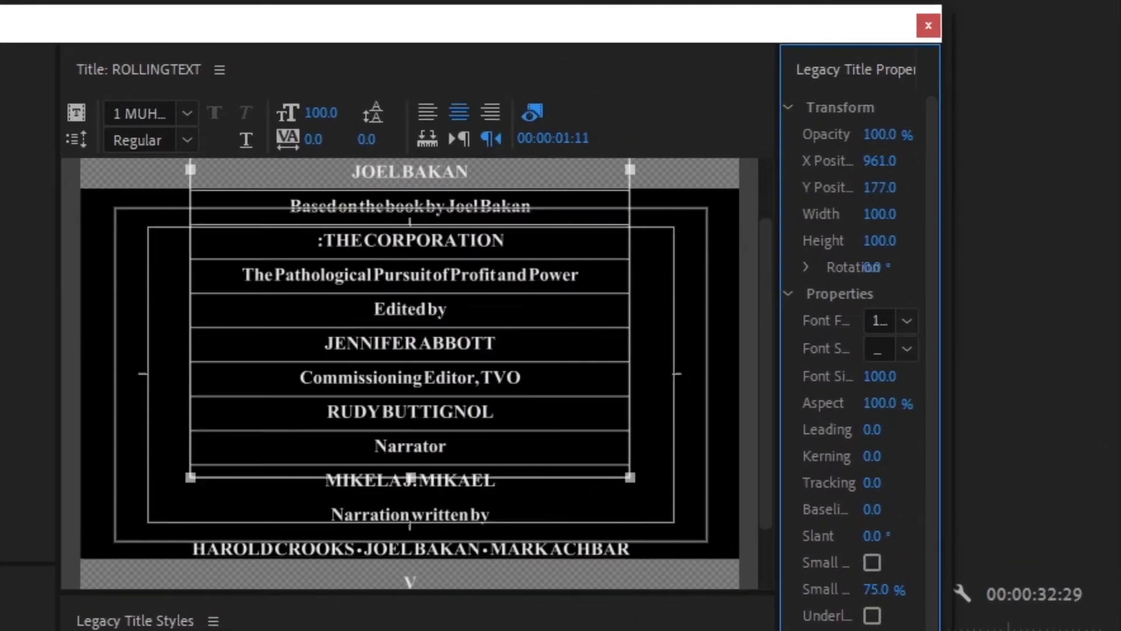
# - Lower the credits block to Y Position 1043.0 and close the titler
pyautogui.moveTo(1010, 131); pyautogui.dragTo(1019, 132)
pyautogui.moveTo(880, 187)
pyautogui.mouseDown()
pyautogui.moveTo(919, 187)
pyautogui.moveTo(882, 187)
pyautogui.mouseUp()
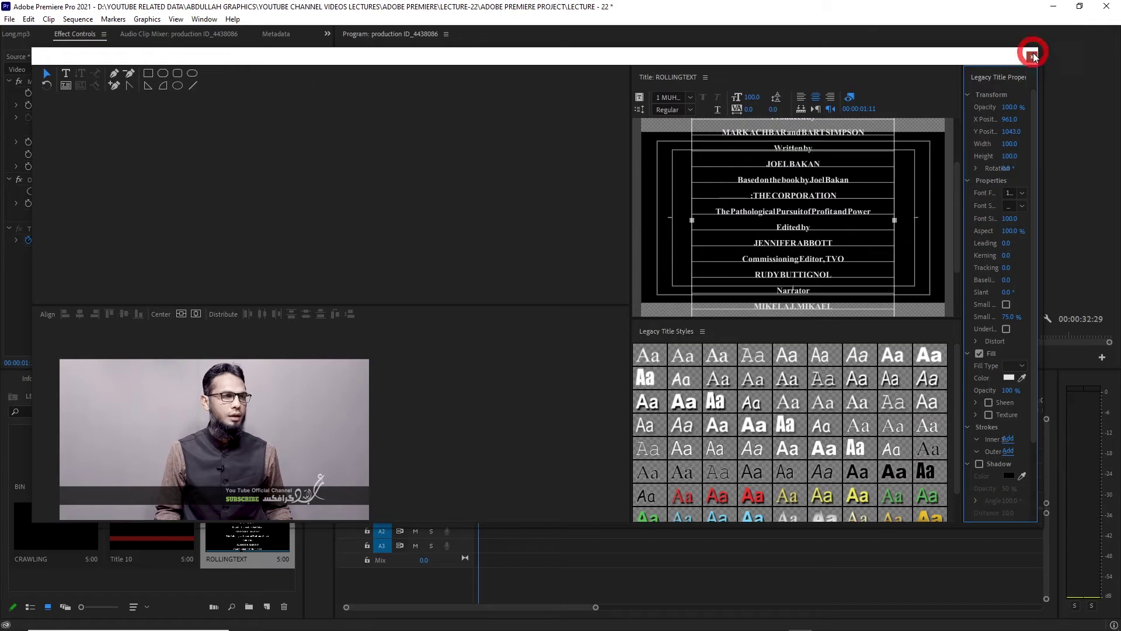
pyautogui.click(1032, 55)
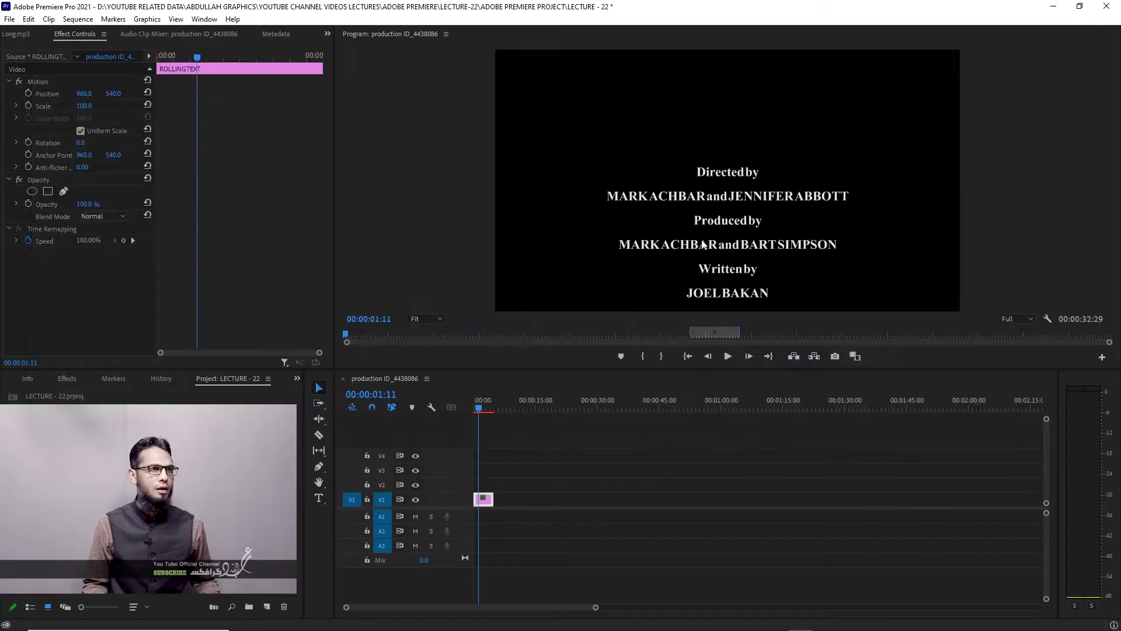
# - Play the rolling credits back from the start of the sequence
pyautogui.click(470, 404)
pyautogui.press('space')
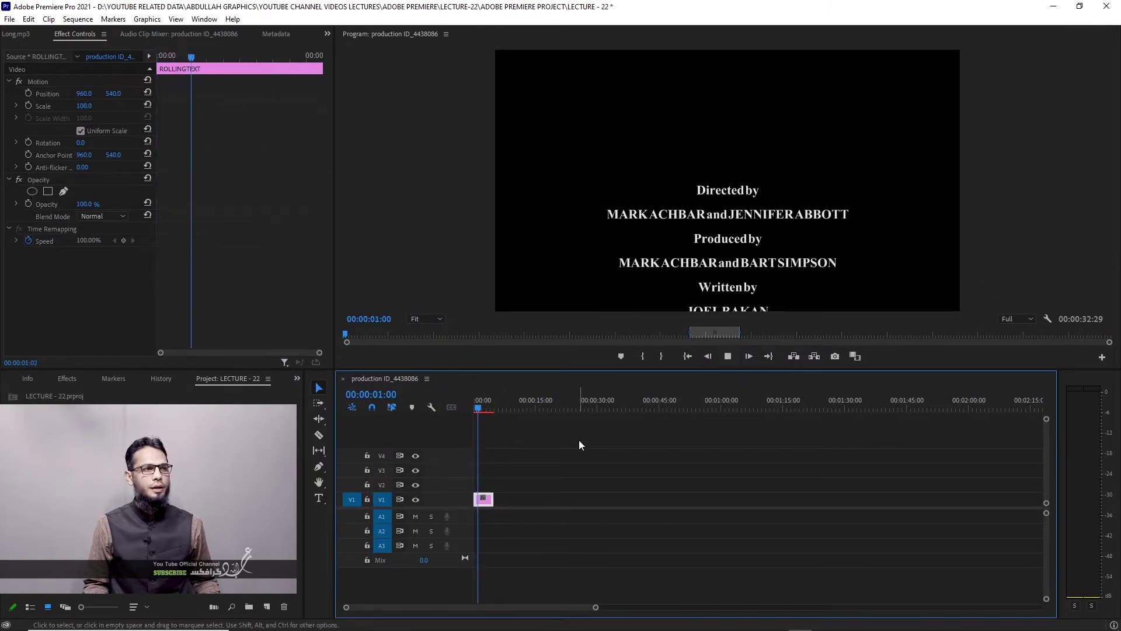
pyautogui.click(476, 408)
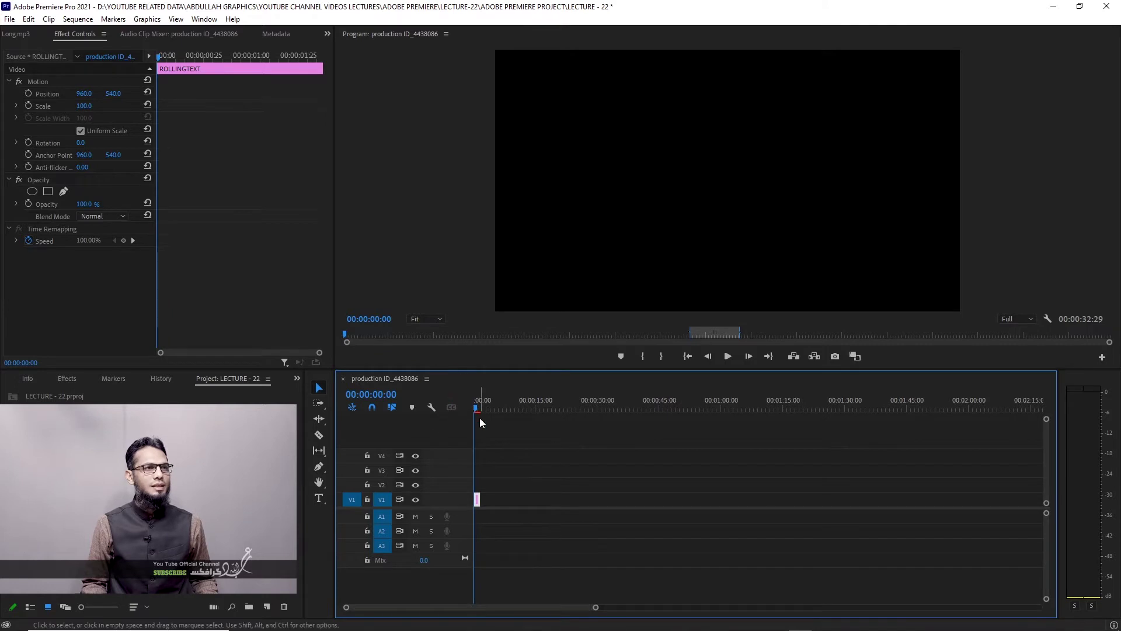
pyautogui.press('space')
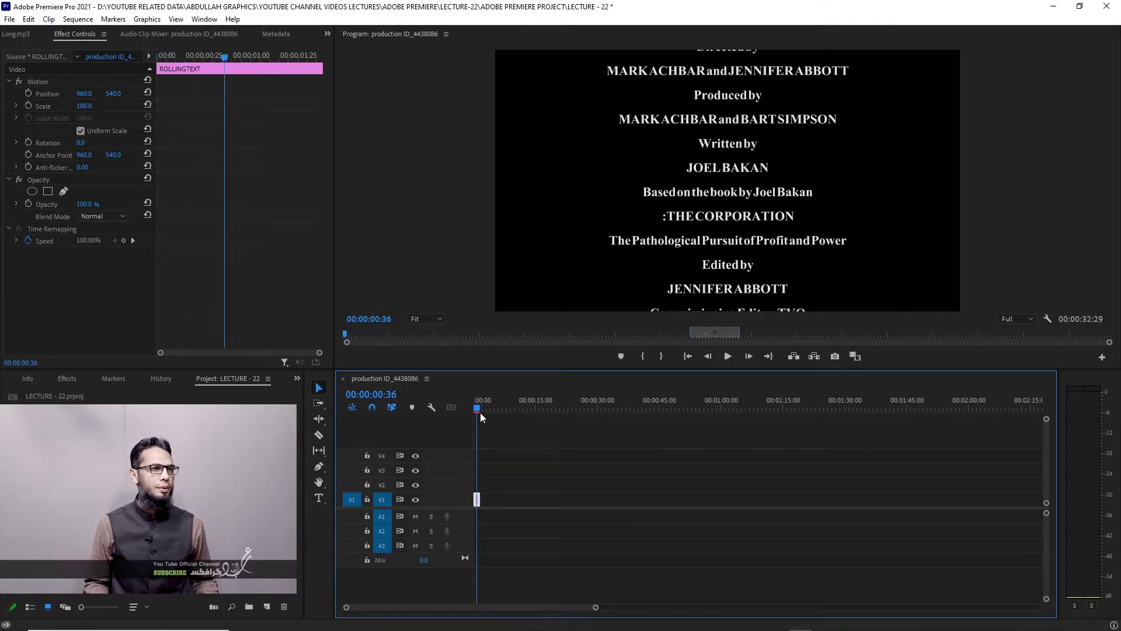
# - Stretch the ROLLINGTEXT clip on V1 to about 22 seconds and preview the slower roll
pyautogui.moveTo(478, 500); pyautogui.dragTo(517, 498)
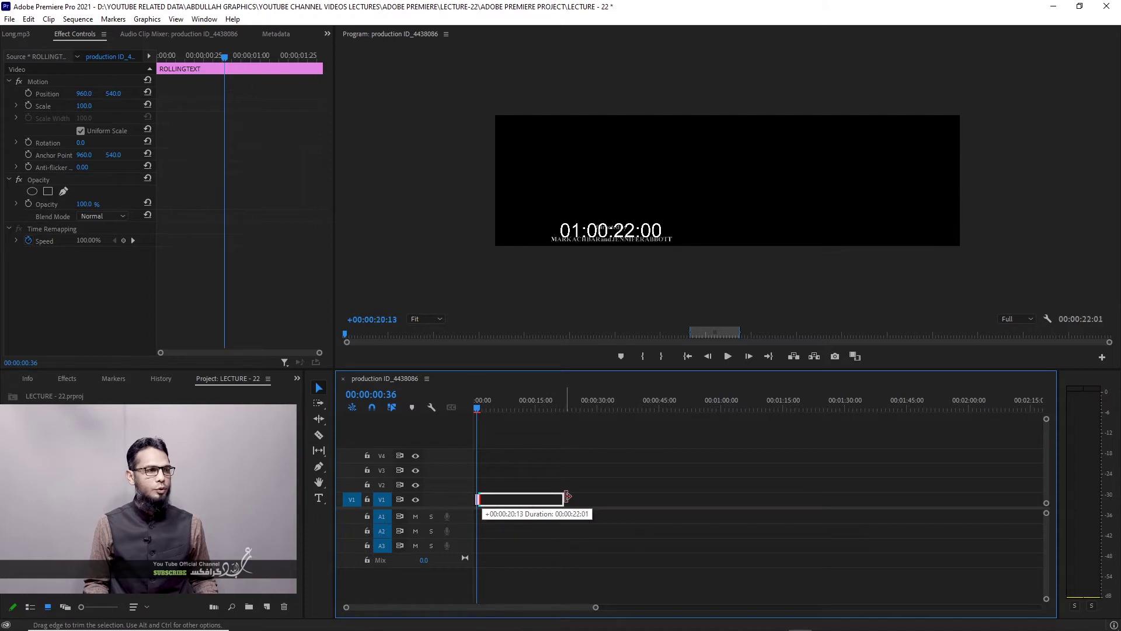
pyautogui.moveTo(566, 496); pyautogui.dragTo(564, 498)
pyautogui.press('space')
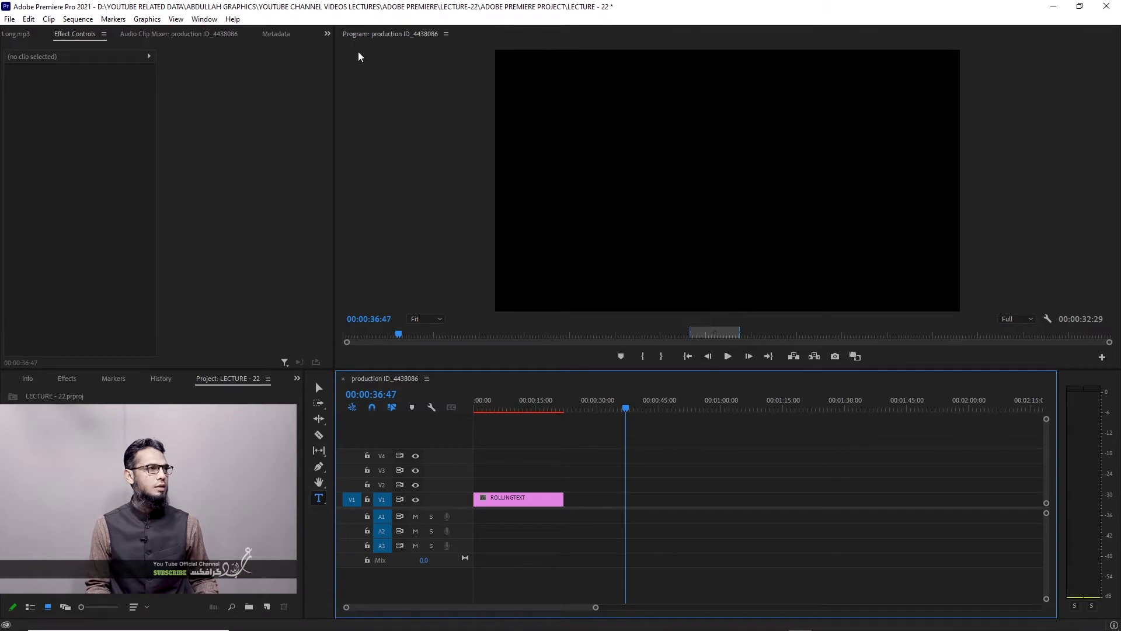
# - Switch to the Graphics workspace via Window > Workspaces
pyautogui.click(203, 19)
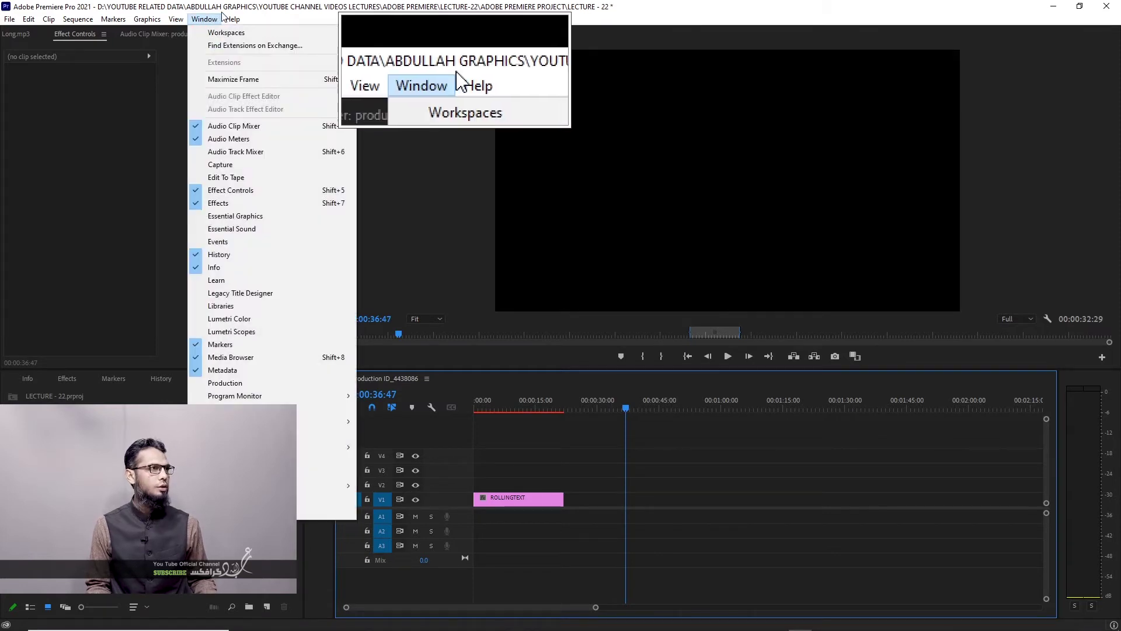
pyautogui.moveTo(220, 32)
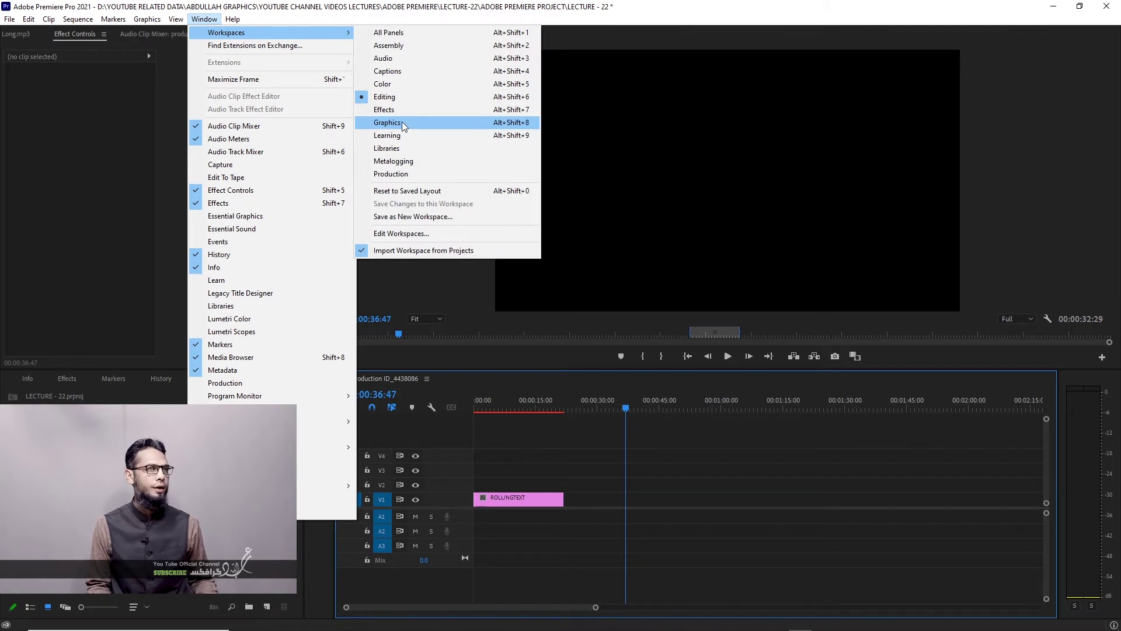
pyautogui.click(403, 124)
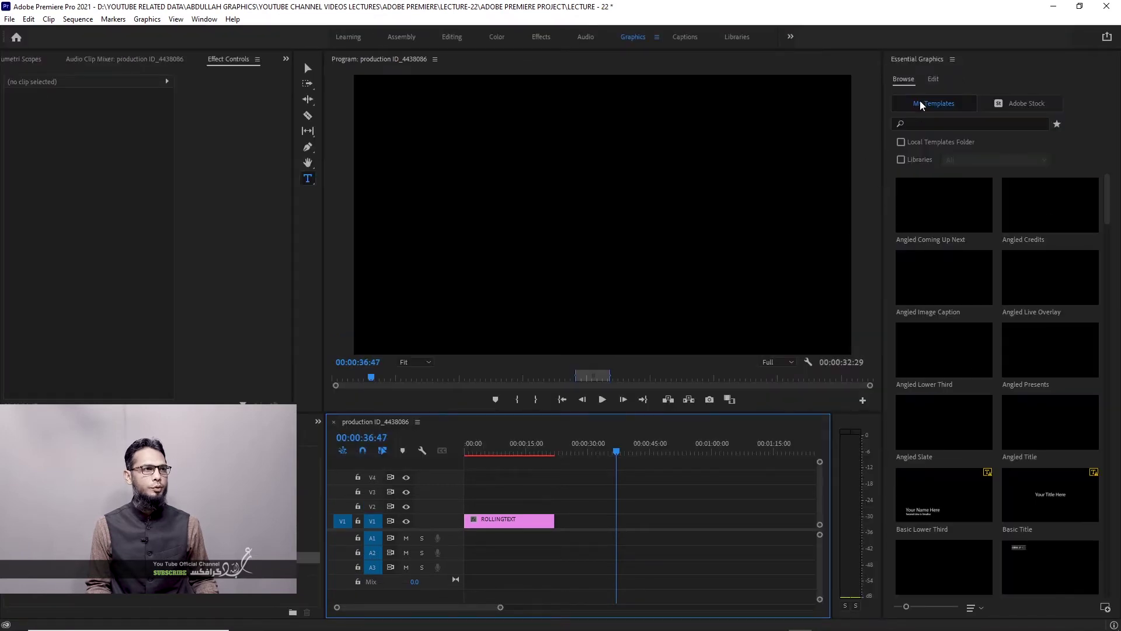
# - Paste the credits into a new text box in the Program monitor, centred horizontally with centre-aligned lines
pyautogui.click(308, 179)
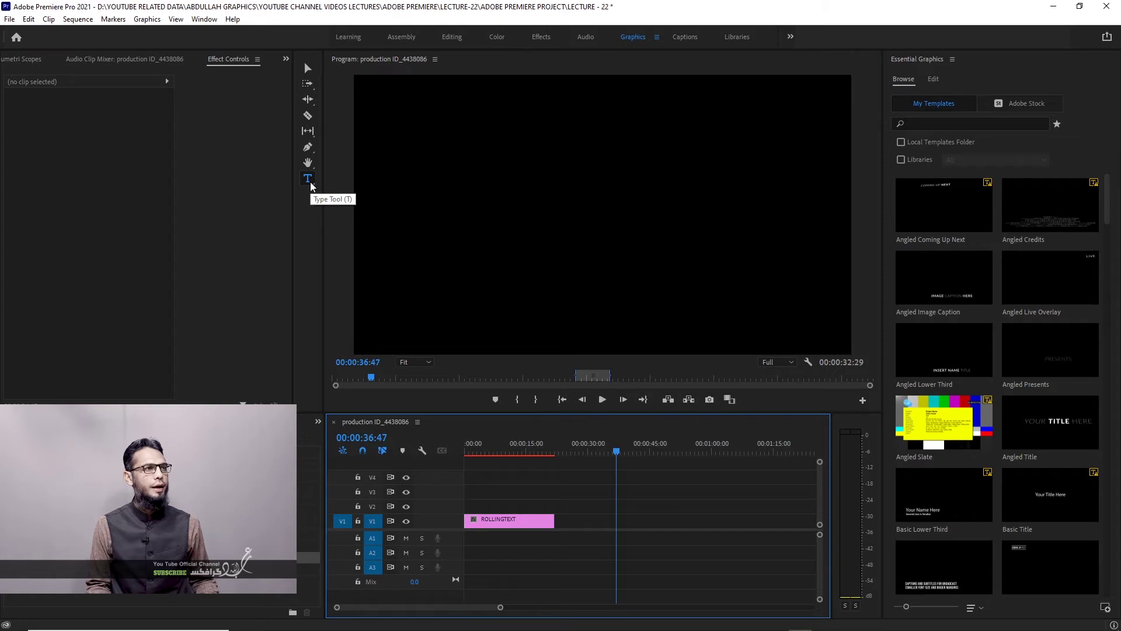
pyautogui.click(442, 175)
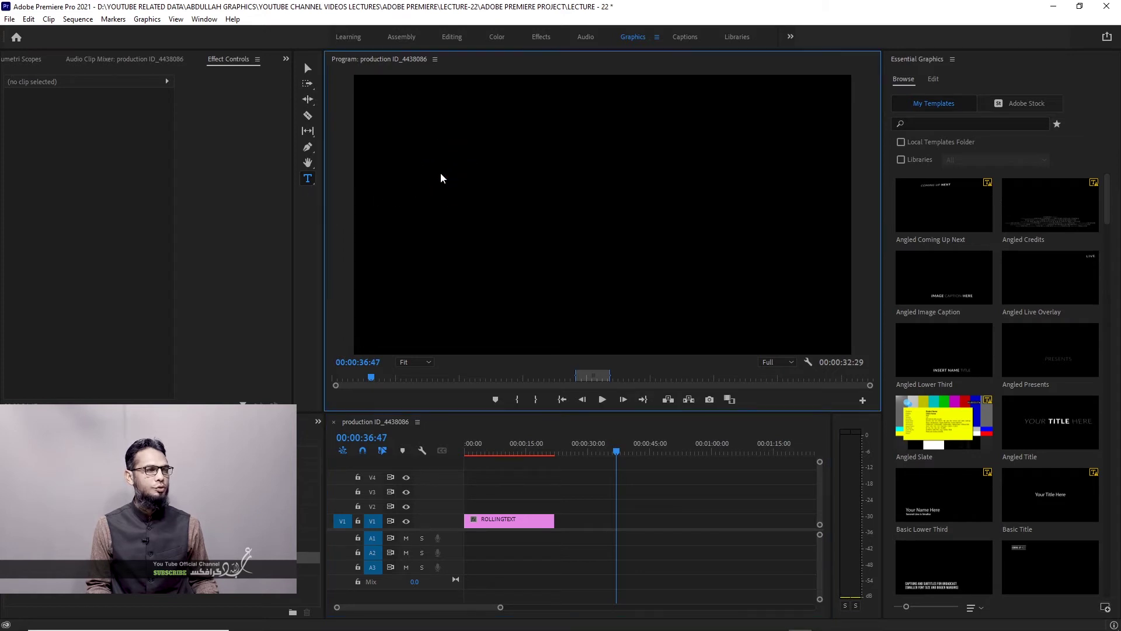
pyautogui.hotkey('ctrl', 'v')
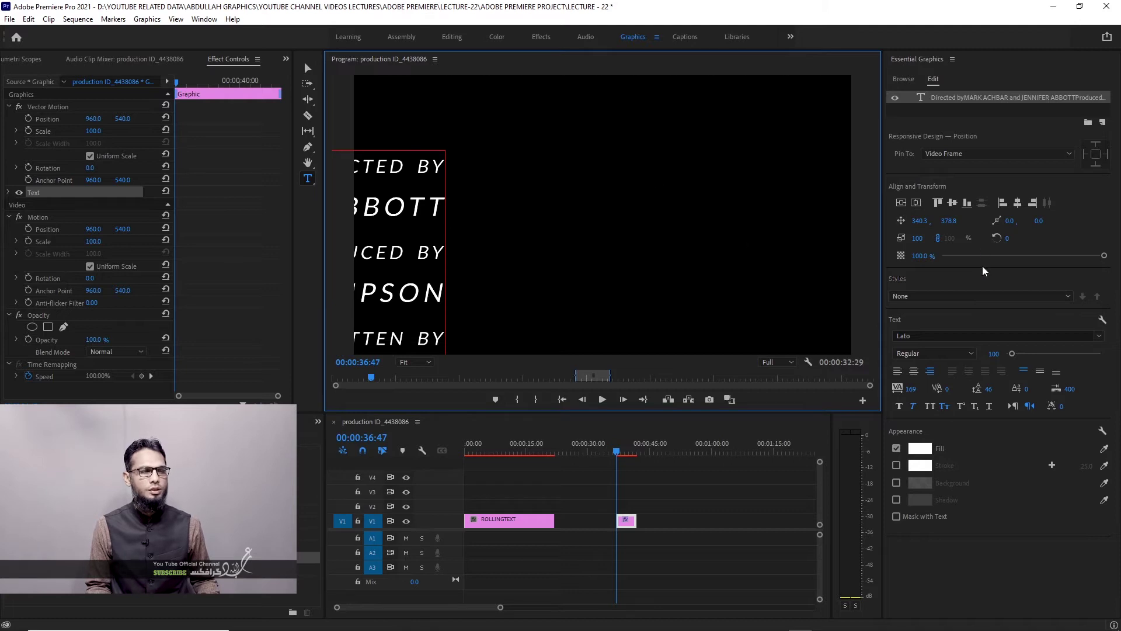
pyautogui.click(901, 202)
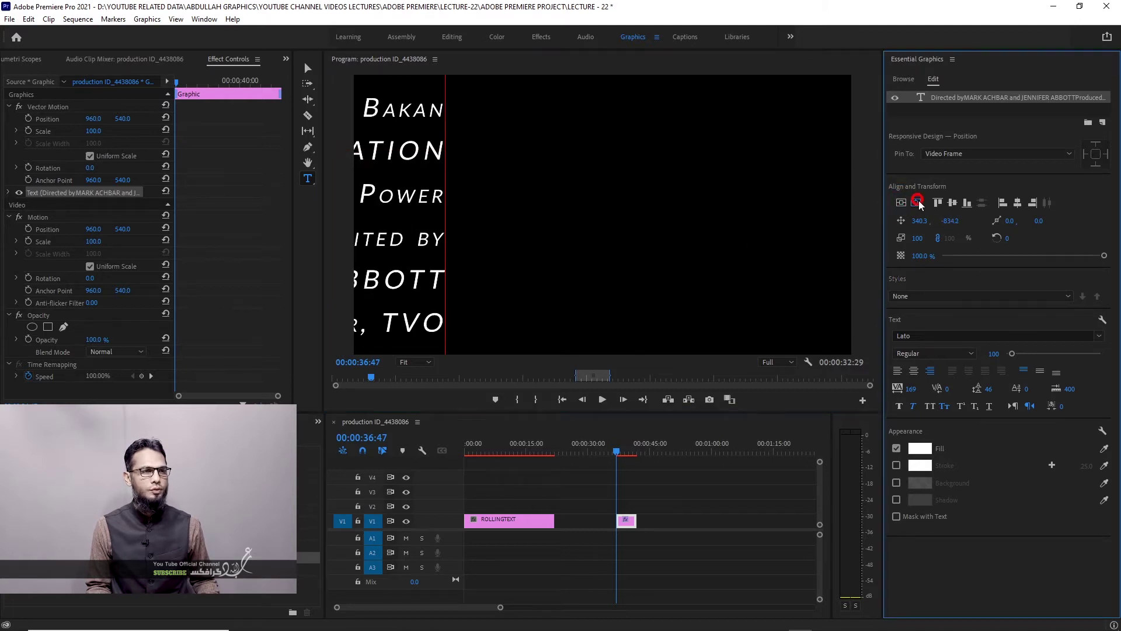
pyautogui.click(916, 202)
pyautogui.click(913, 370)
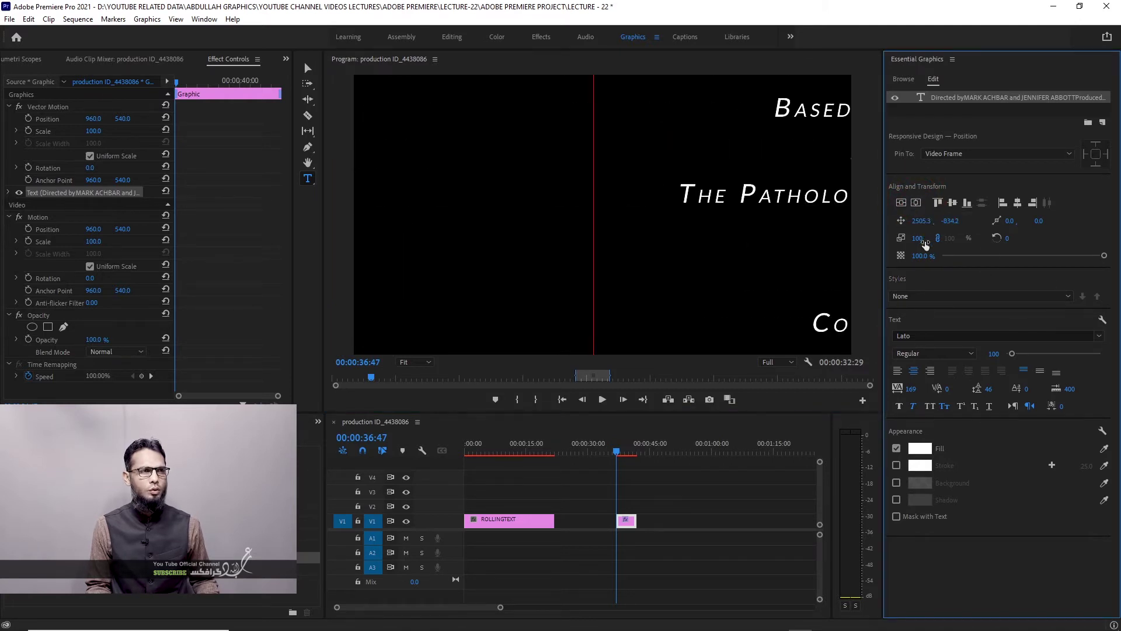
pyautogui.click(916, 203)
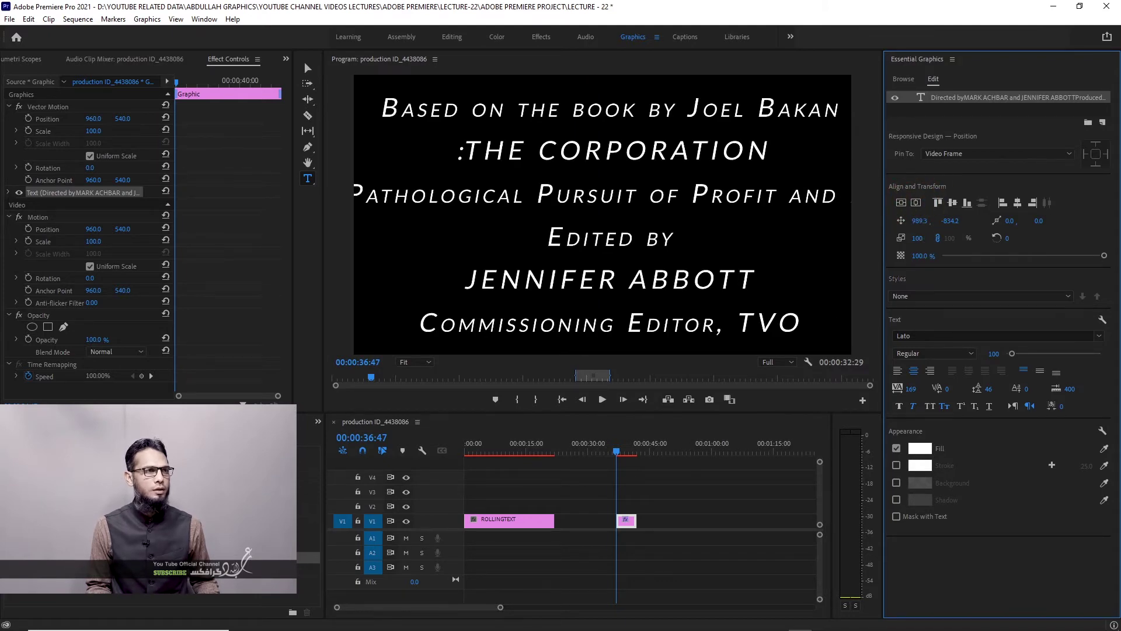
# - Scale the credits text to 54% and set its Y position to about 106.8
pyautogui.moveTo(916, 239); pyautogui.dragTo(915, 254)
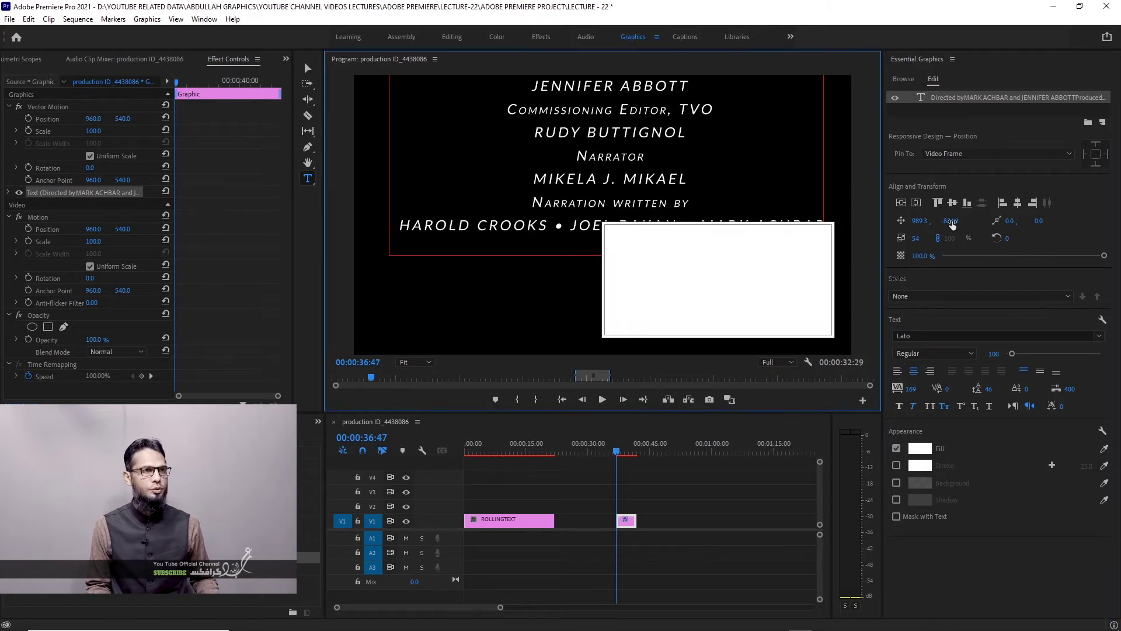
pyautogui.moveTo(950, 221)
pyautogui.mouseDown()
pyautogui.moveTo(992, 221)
pyautogui.moveTo(938, 221)
pyautogui.moveTo(992, 220)
pyautogui.mouseUp()
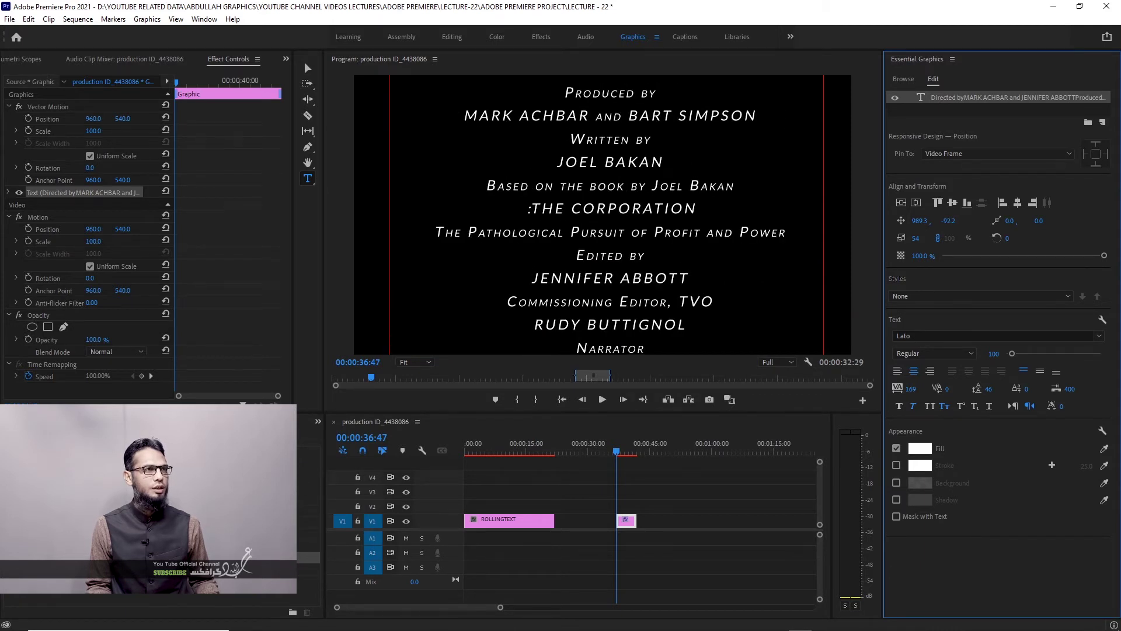
pyautogui.hotkey('ctrl', 'z')
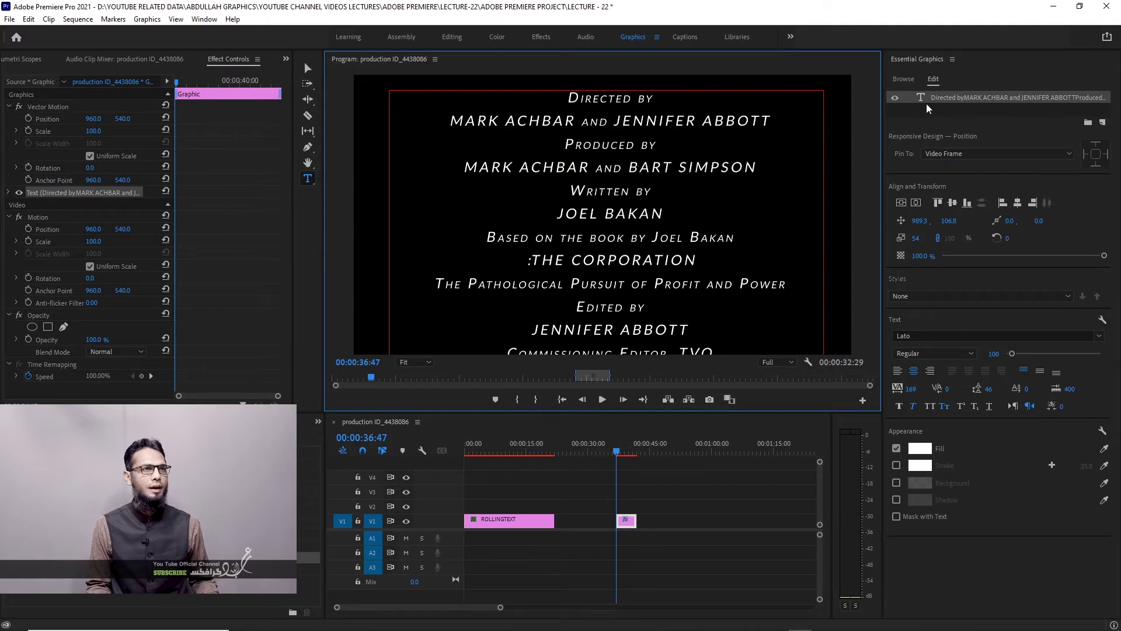
pyautogui.click(927, 113)
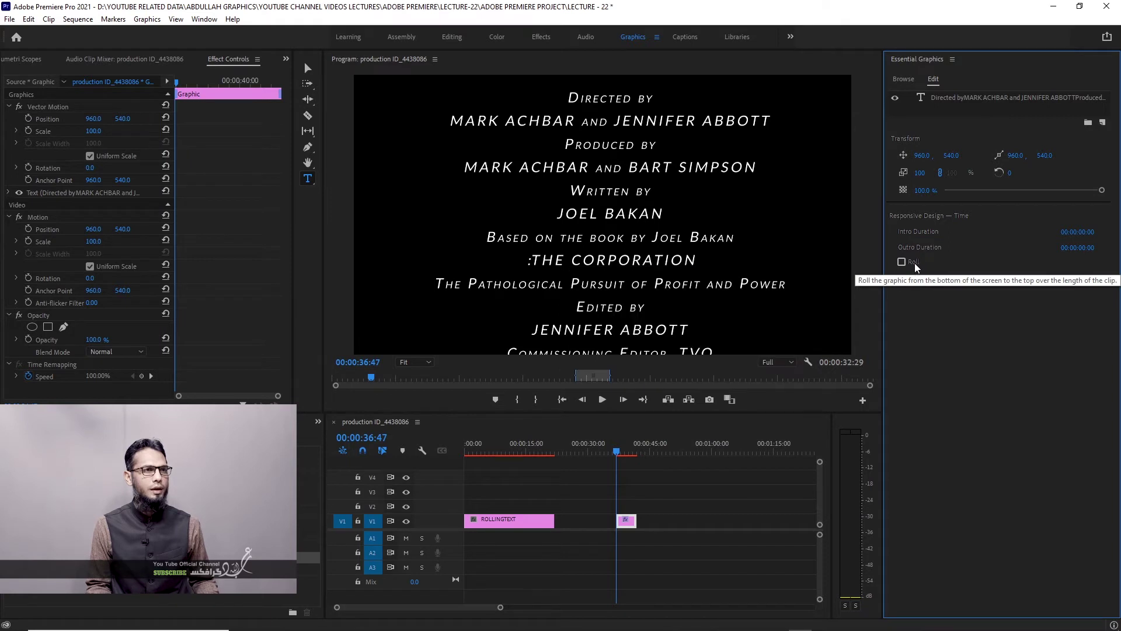
# - Turn on Roll for the credits graphic, preview it, and lengthen the graphic clip
pyautogui.click(902, 262)
pyautogui.press('space')
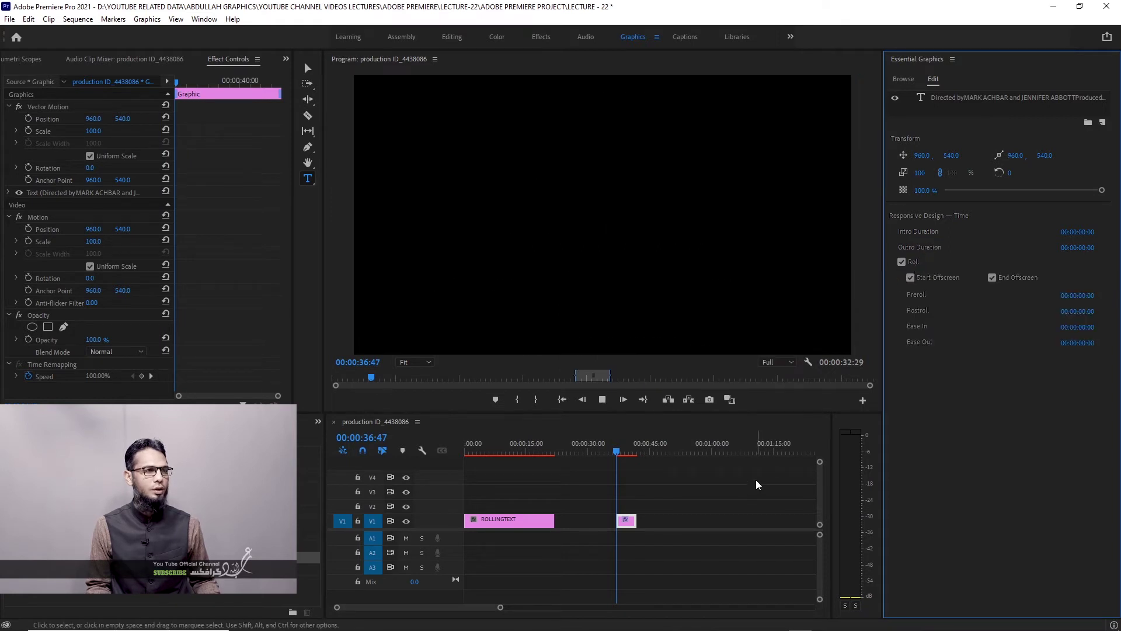
pyautogui.press('space')
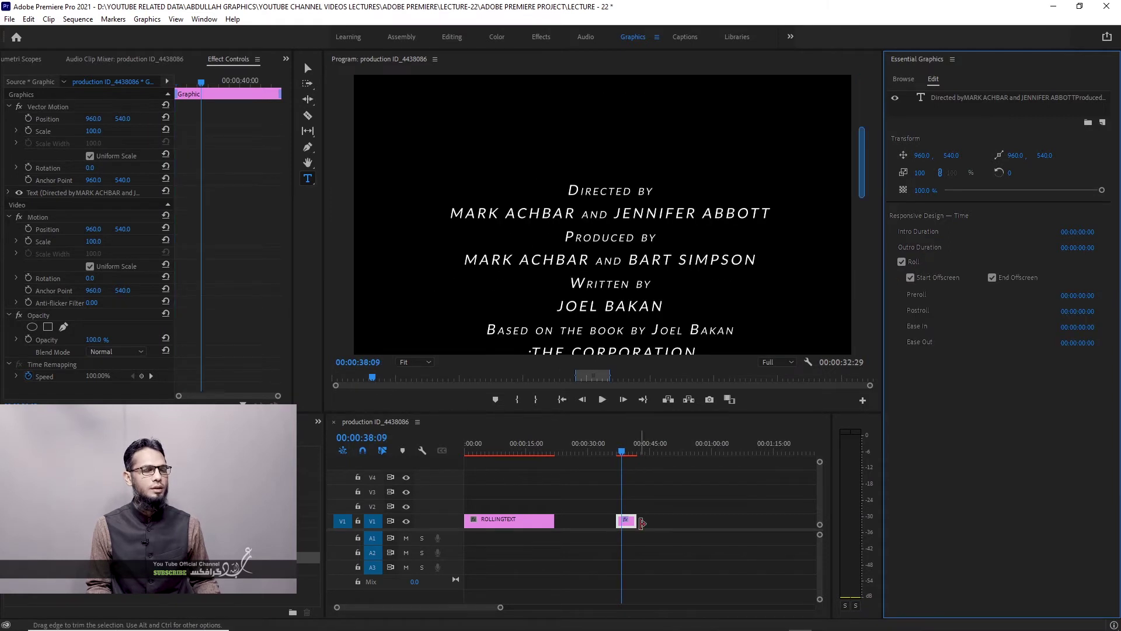
pyautogui.moveTo(642, 523); pyautogui.dragTo(691, 514)
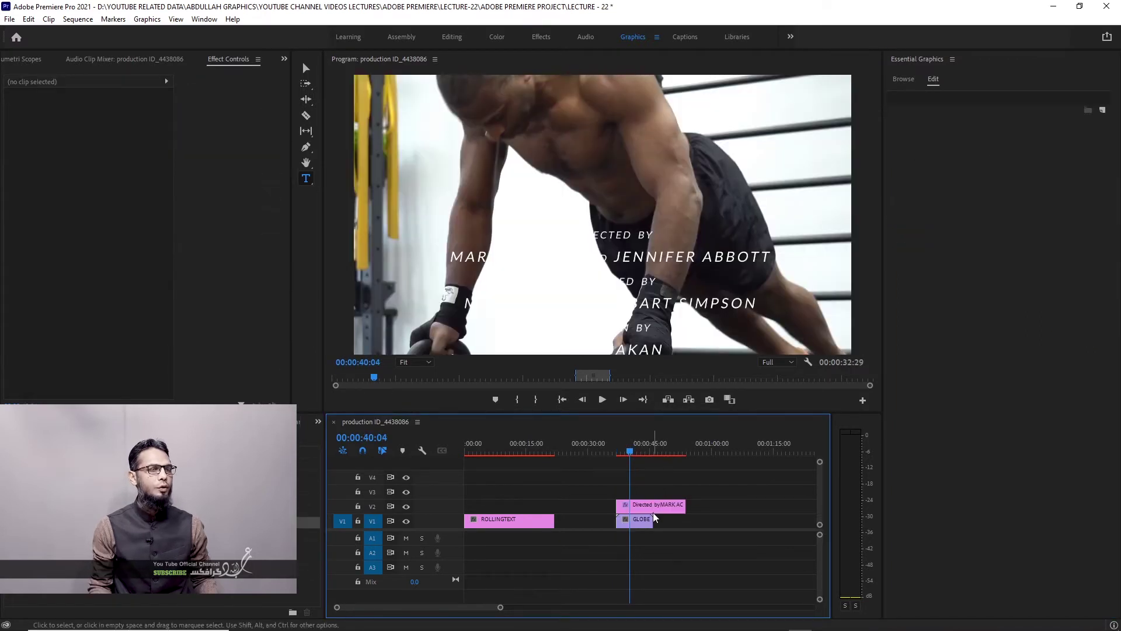
# - Apply the Crop effect to the GLOBE gym clip on the timeline
pyautogui.moveTo(654, 516)
pyautogui.mouseDown()
pyautogui.moveTo(689, 519)
pyautogui.moveTo(663, 481)
pyautogui.mouseUp()
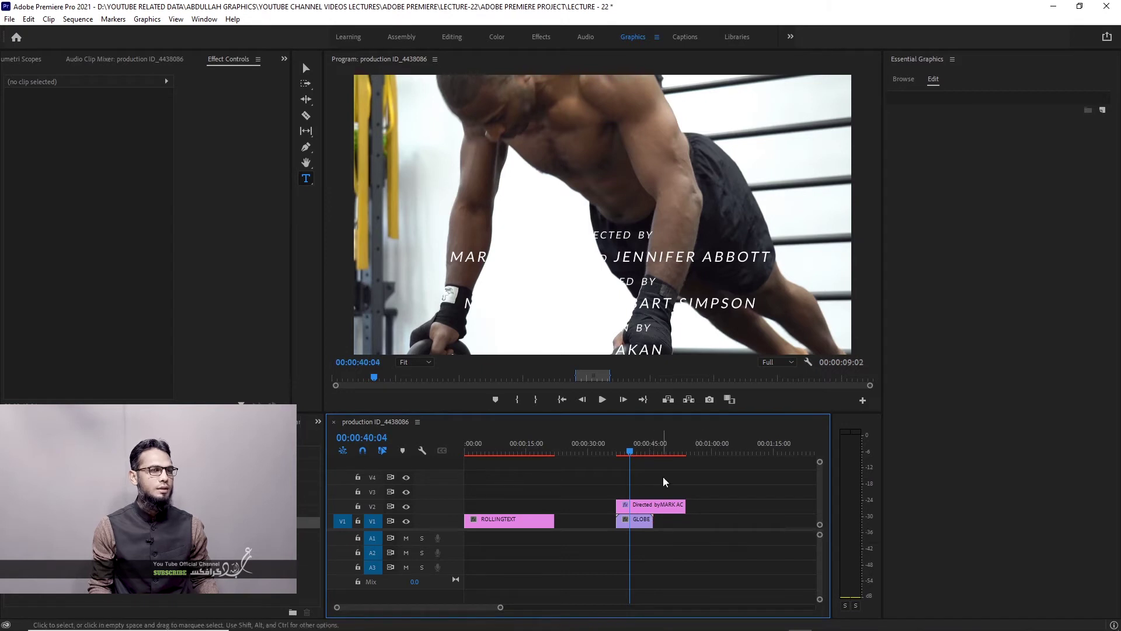
pyautogui.click(638, 522)
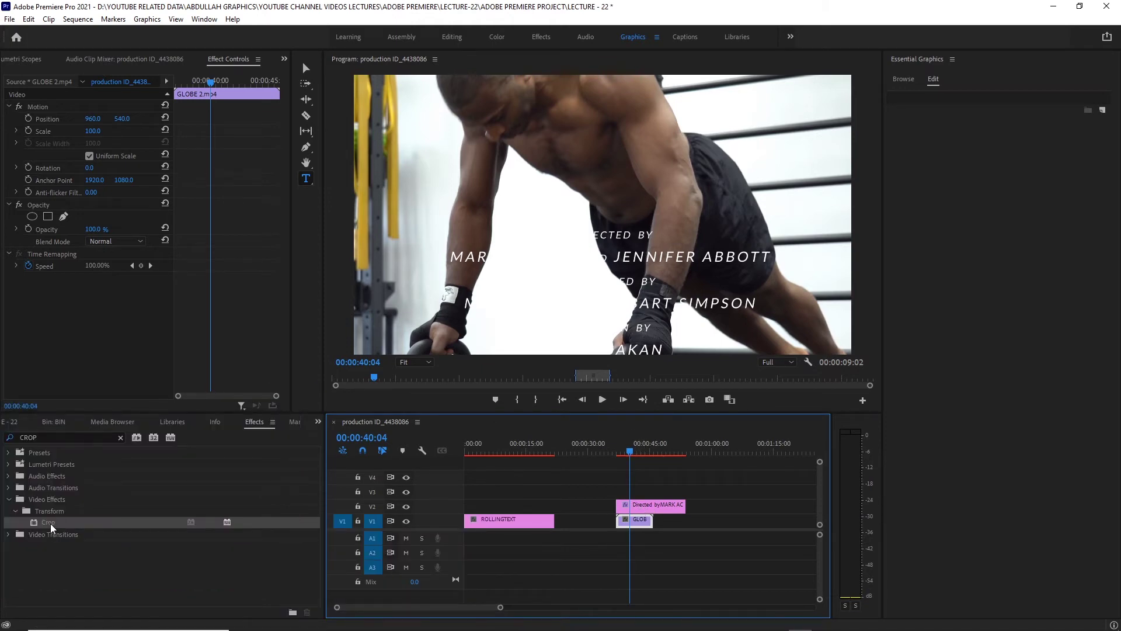
pyautogui.moveTo(51, 528); pyautogui.dragTo(468, 567)
pyautogui.moveTo(623, 524); pyautogui.dragTo(624, 523)
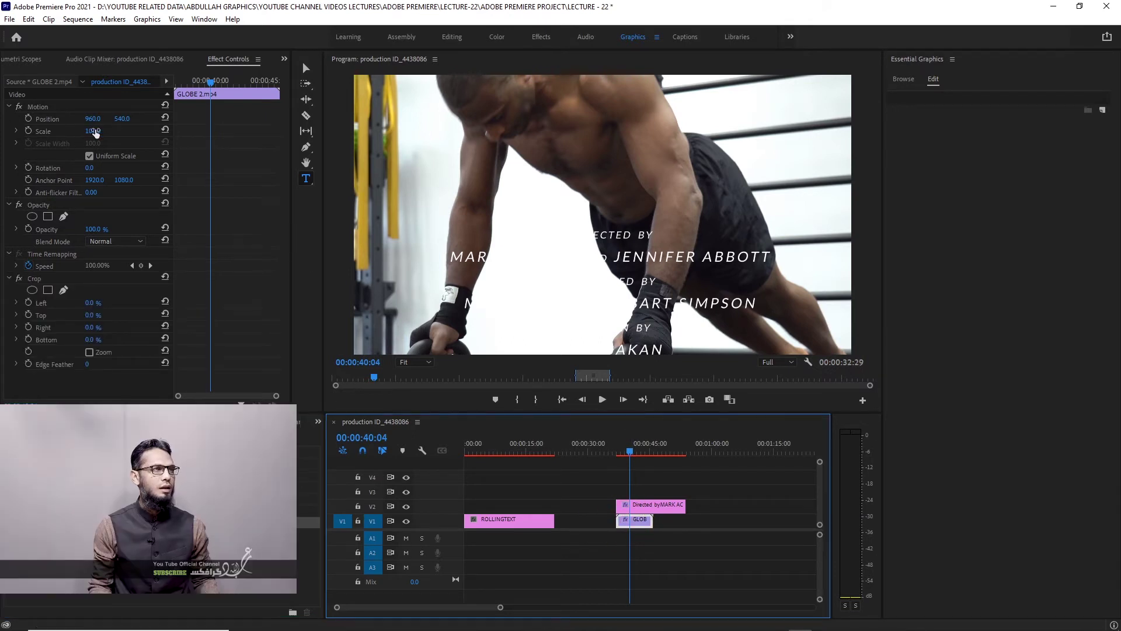
# - Scale the gym video to 62%, crop 27% from the left, and set Position X to 1544
pyautogui.moveTo(95, 132)
pyautogui.mouseDown()
pyautogui.moveTo(73, 132)
pyautogui.moveTo(99, 131)
pyautogui.mouseUp()
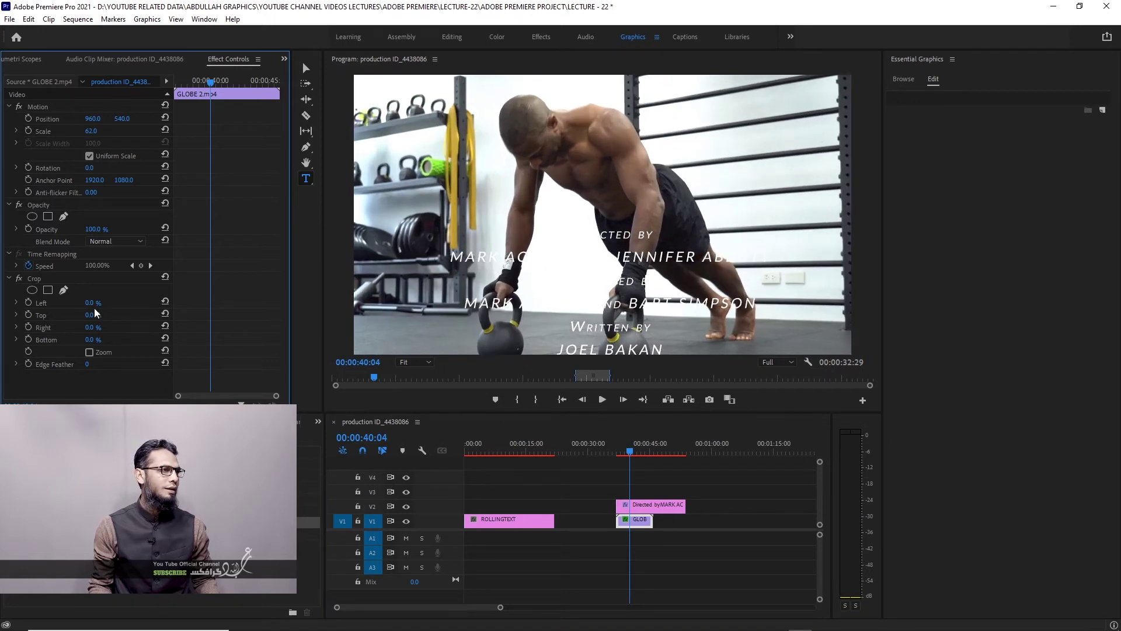
pyautogui.moveTo(91, 302)
pyautogui.mouseDown()
pyautogui.moveTo(108, 303)
pyautogui.moveTo(93, 305)
pyautogui.mouseUp()
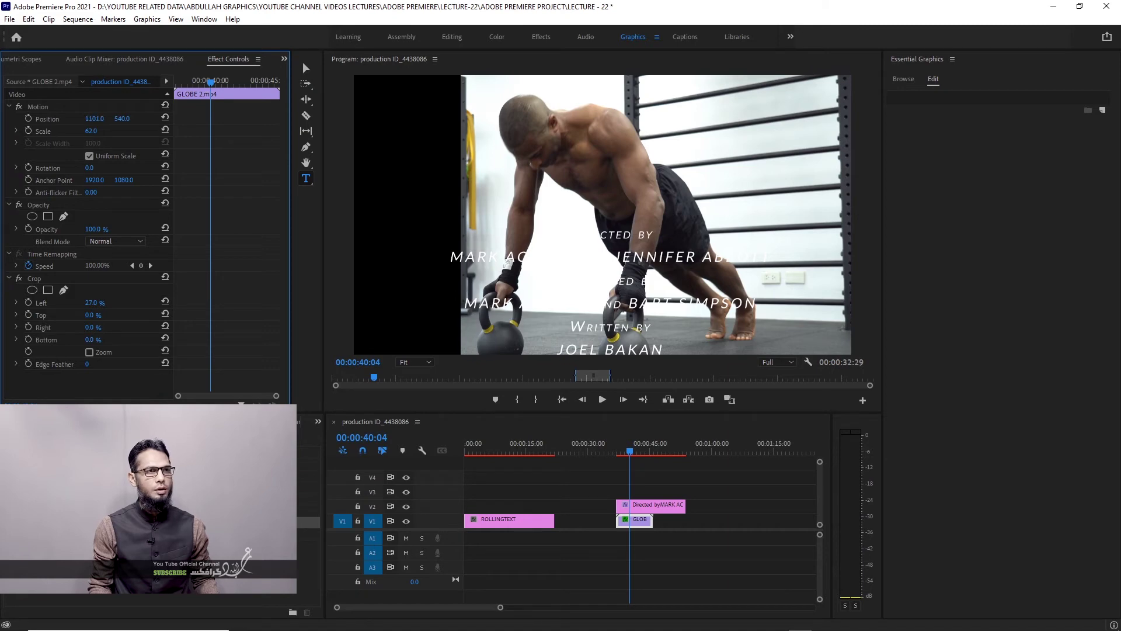
pyautogui.moveTo(94, 118); pyautogui.dragTo(135, 119)
pyautogui.moveTo(626, 265); pyautogui.dragTo(658, 259)
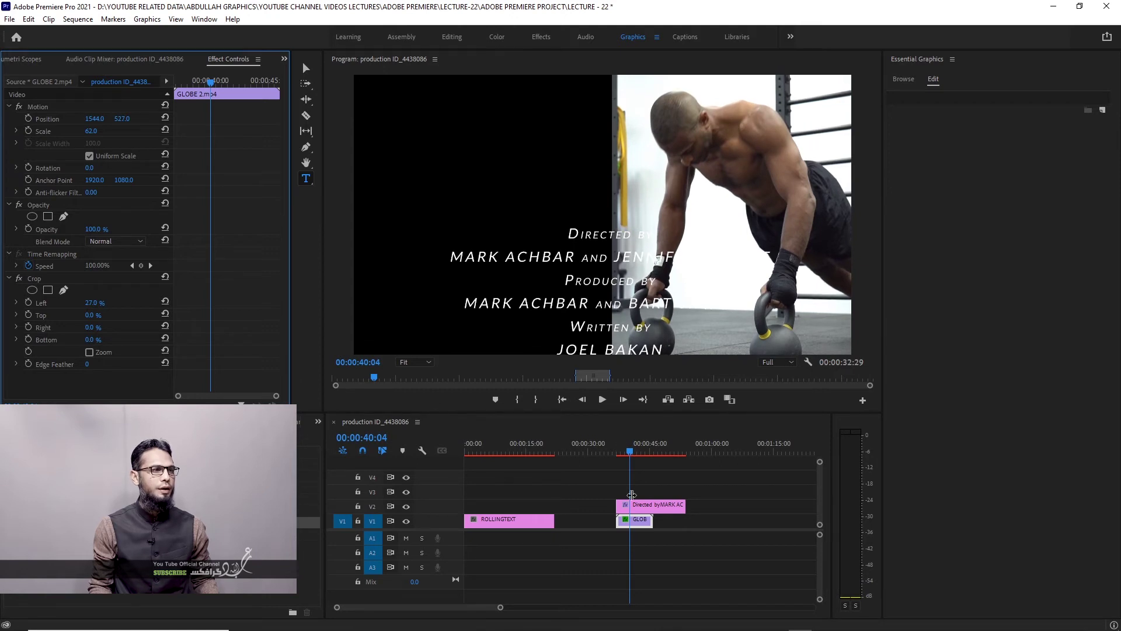
# - Place the V2 credits graphic at X 453, scaled to 73%, and play it back from the start
pyautogui.click(635, 504)
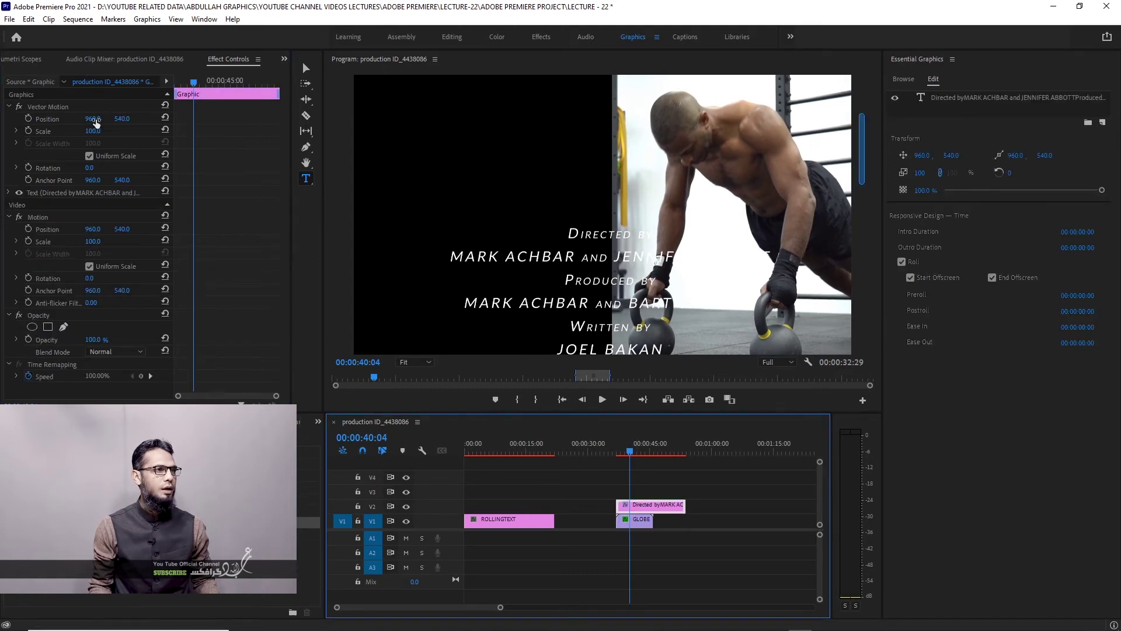
pyautogui.moveTo(93, 118)
pyautogui.mouseDown()
pyautogui.moveTo(35, 119)
pyautogui.moveTo(96, 132)
pyautogui.moveTo(82, 134)
pyautogui.mouseUp()
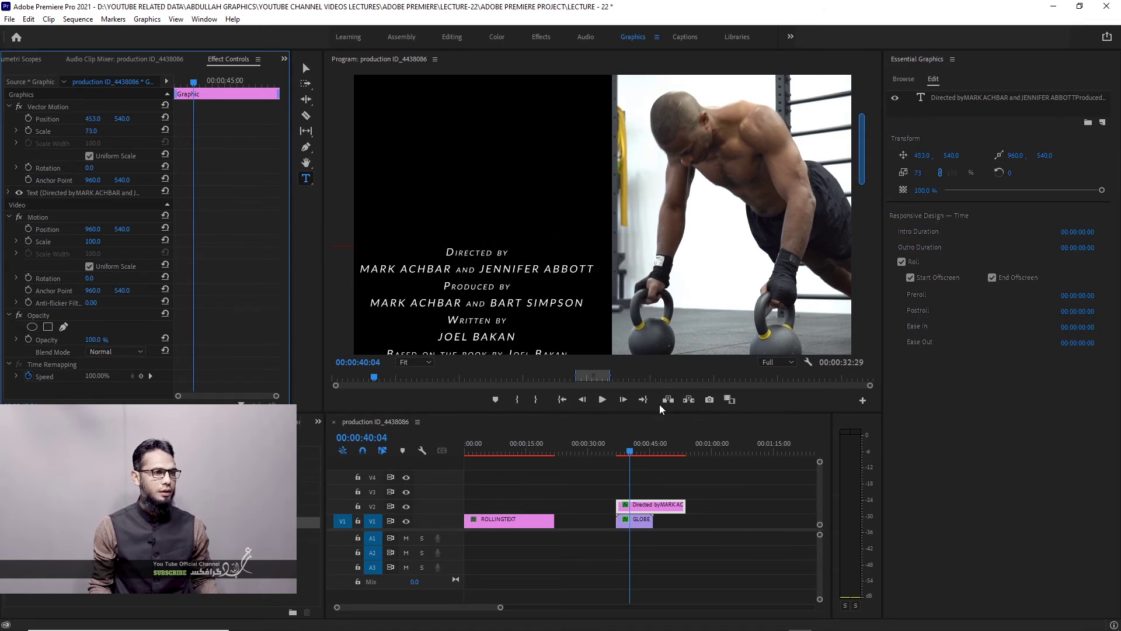
pyautogui.click(619, 453)
pyautogui.press('space')
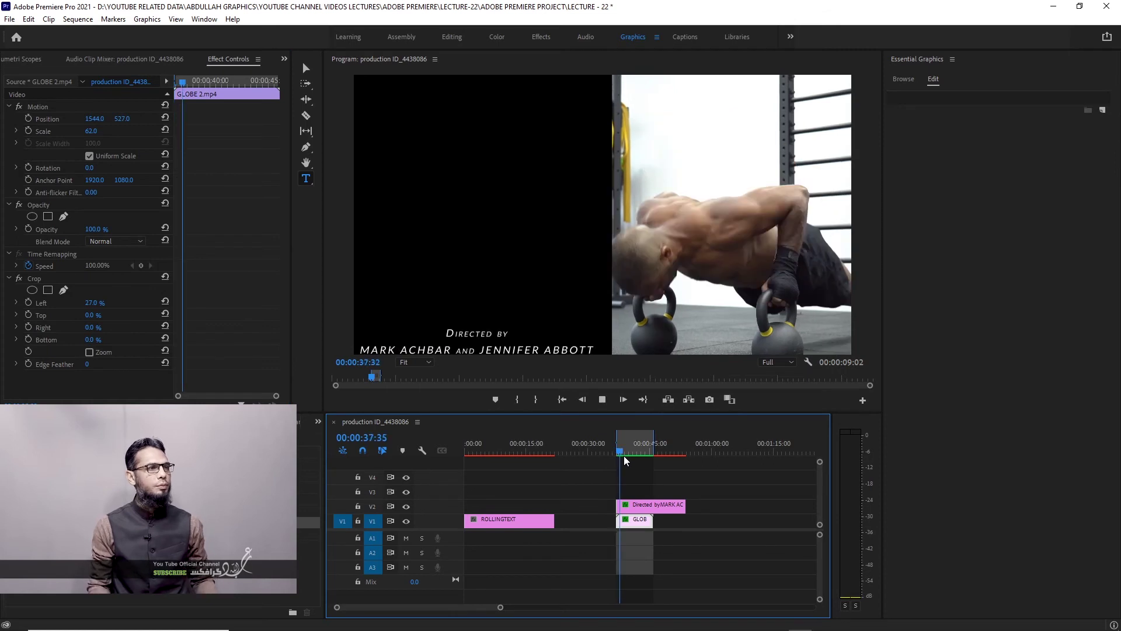